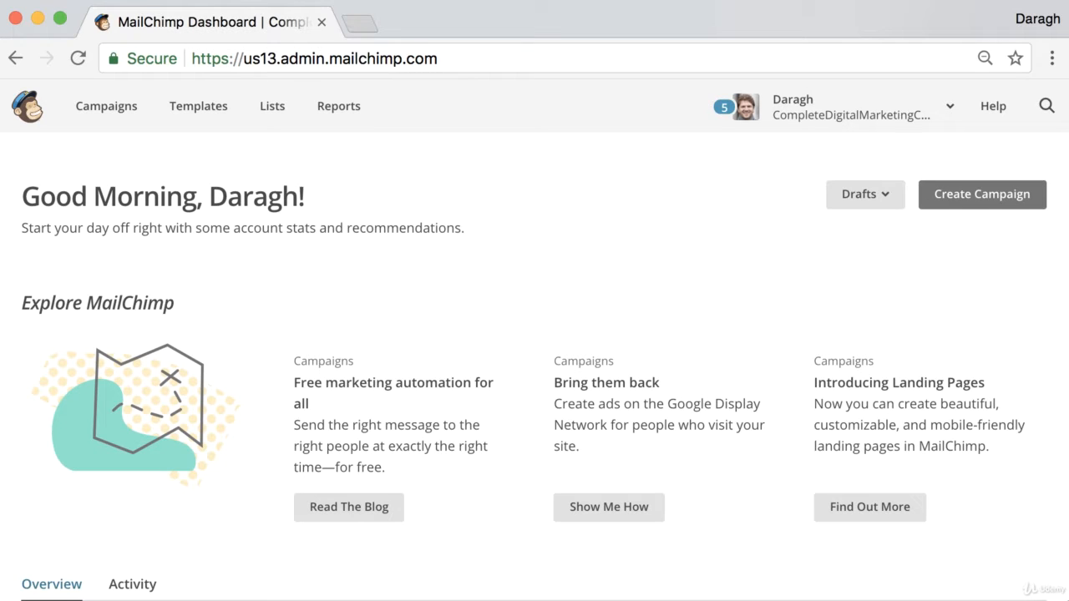
- Create a regular email campaign named "How to Capture Emails Without a Website" and keep the entire list as recipients
left_click(975, 200)
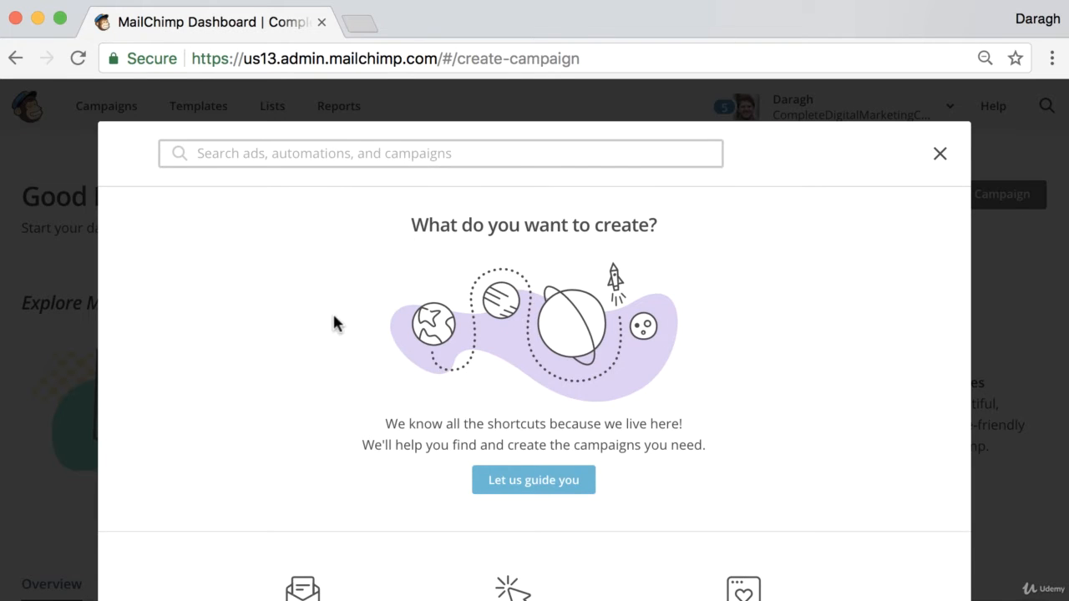
scroll(332, 312, "down", 3)
left_click(298, 542)
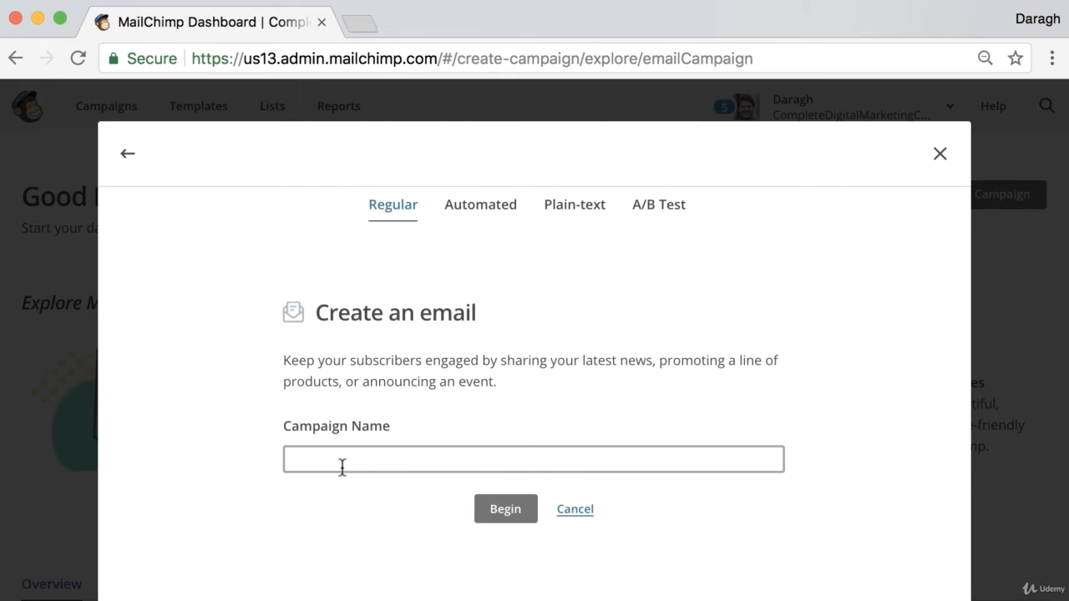
type("How")
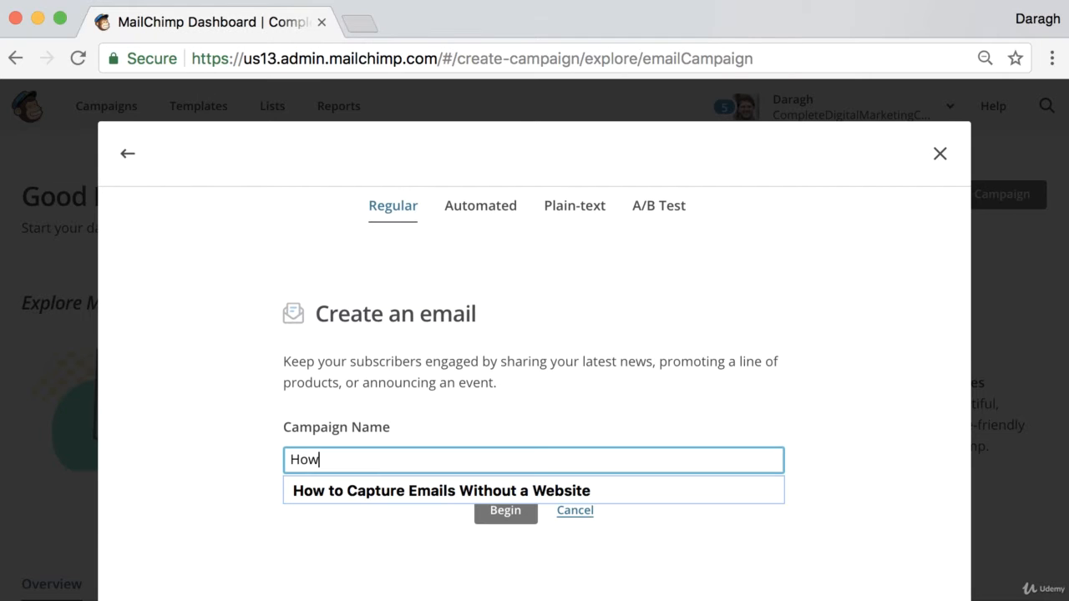
left_click(354, 486)
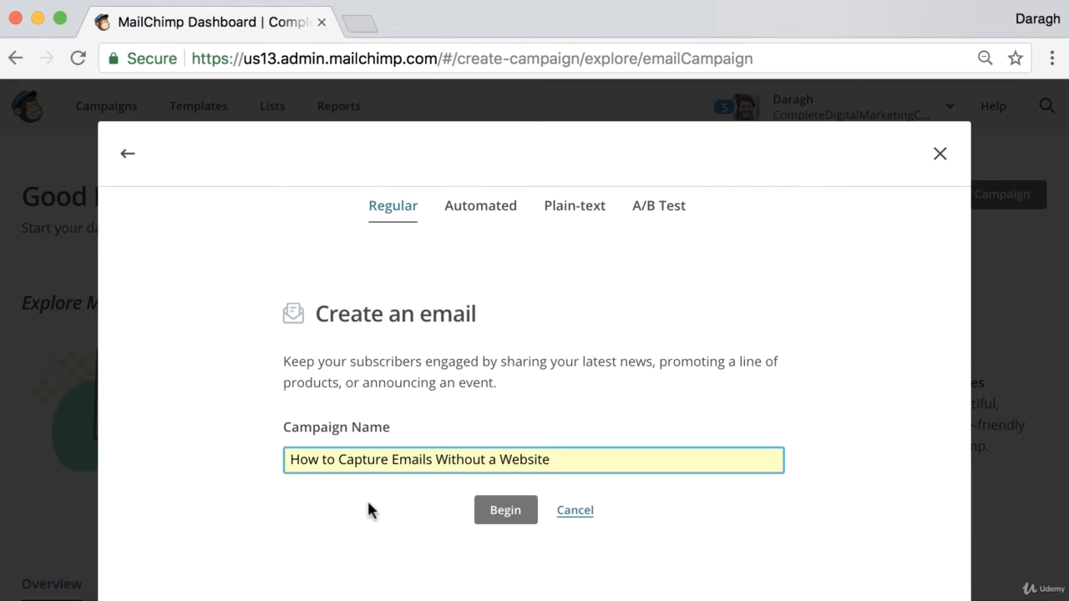
left_click(499, 513)
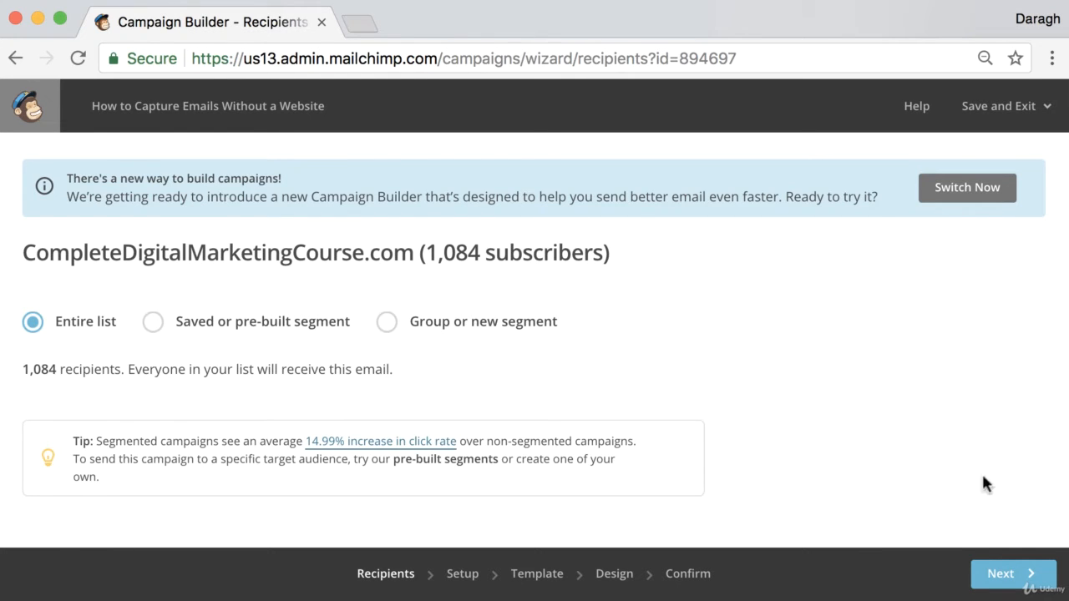
left_click(1009, 575)
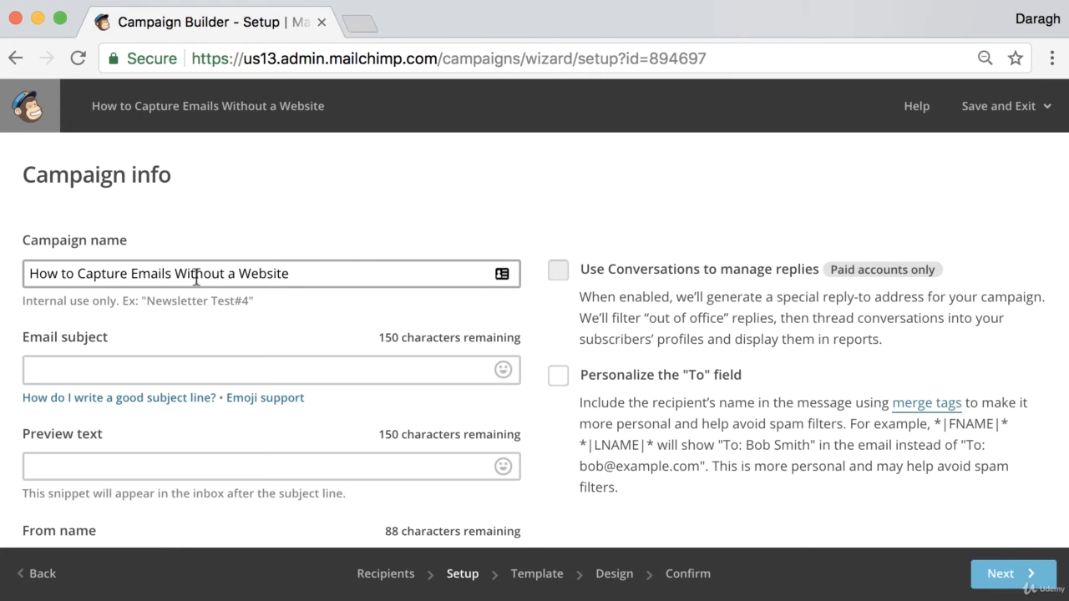
- Copy the campaign name "How to Capture Emails Without a Website" into the email subject
left_click_drag(34, 185, 184, 179)
left_click(205, 180)
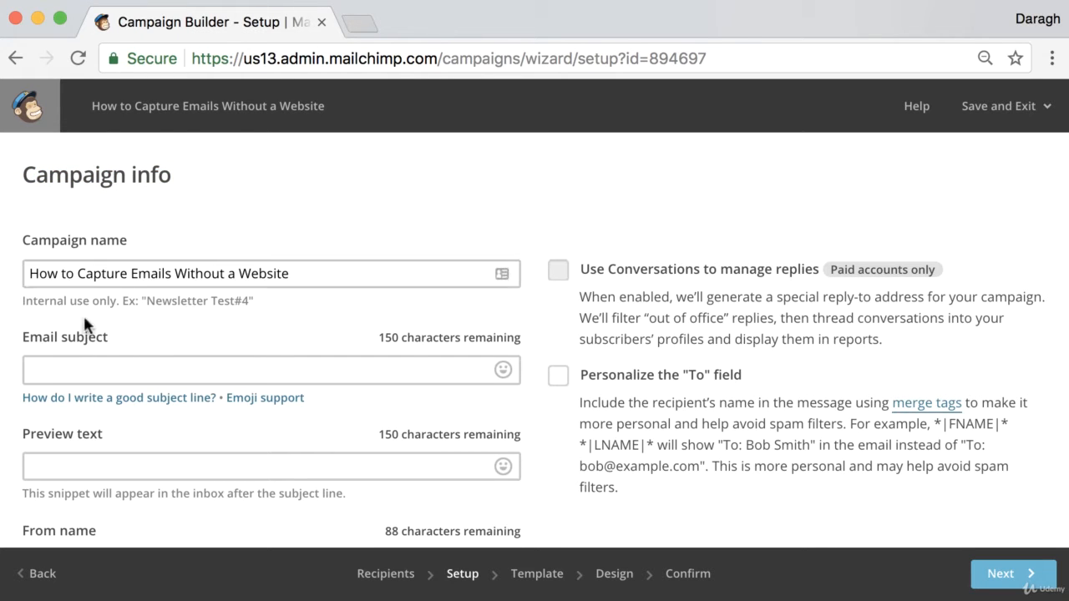
triple_click(108, 272)
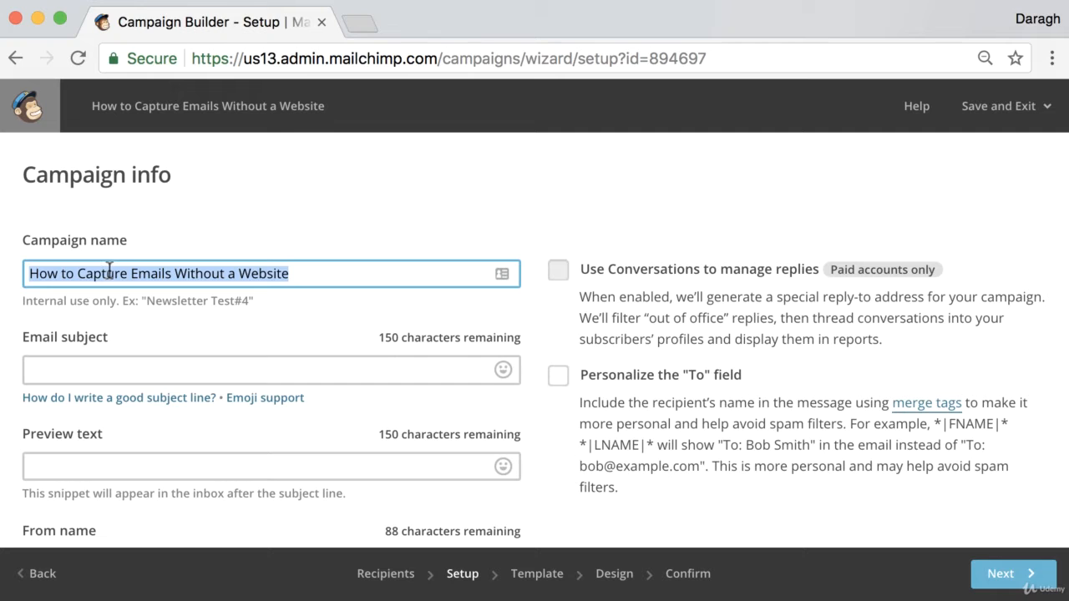
key("ctrl+c")
left_click(88, 365)
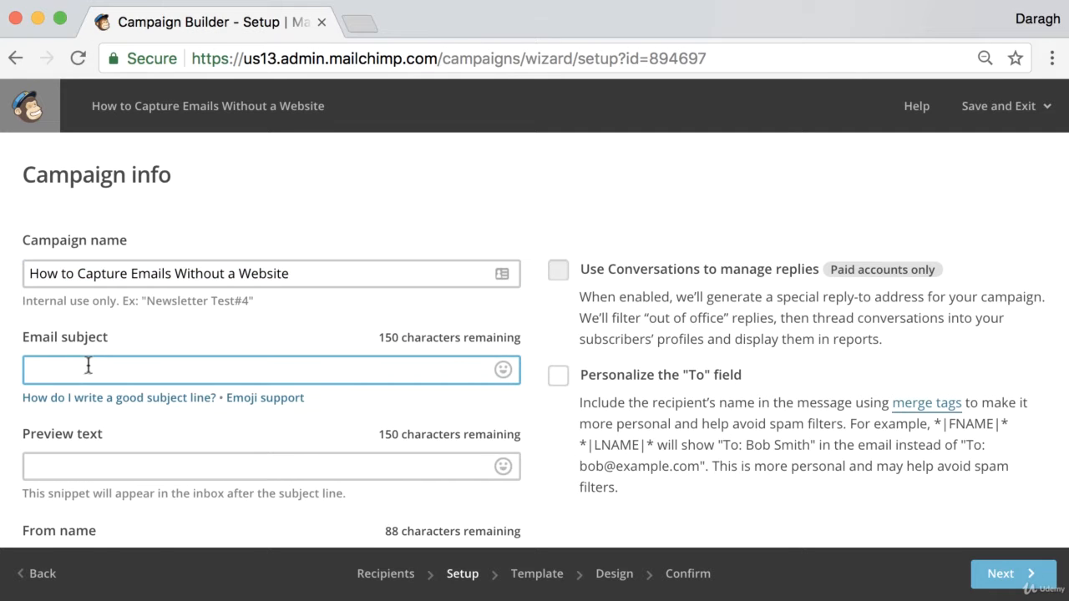
key("ctrl+v")
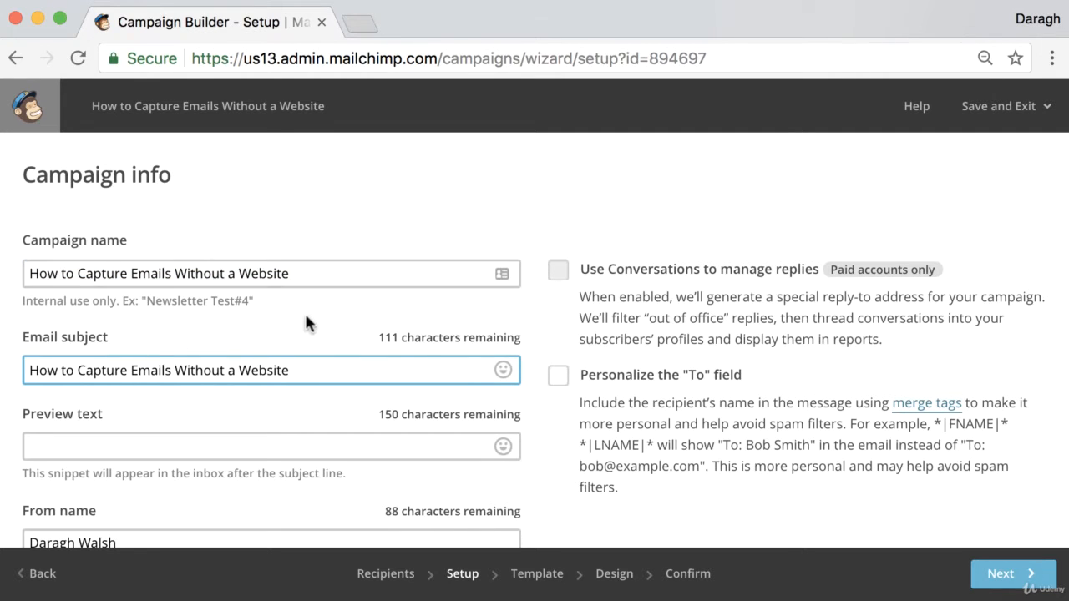
- Enter the preview text "Learn a really simple way to capture email without needing a website"
scroll(304, 316, "down", 2)
scroll(305, 318, "down", 1)
left_click(230, 312)
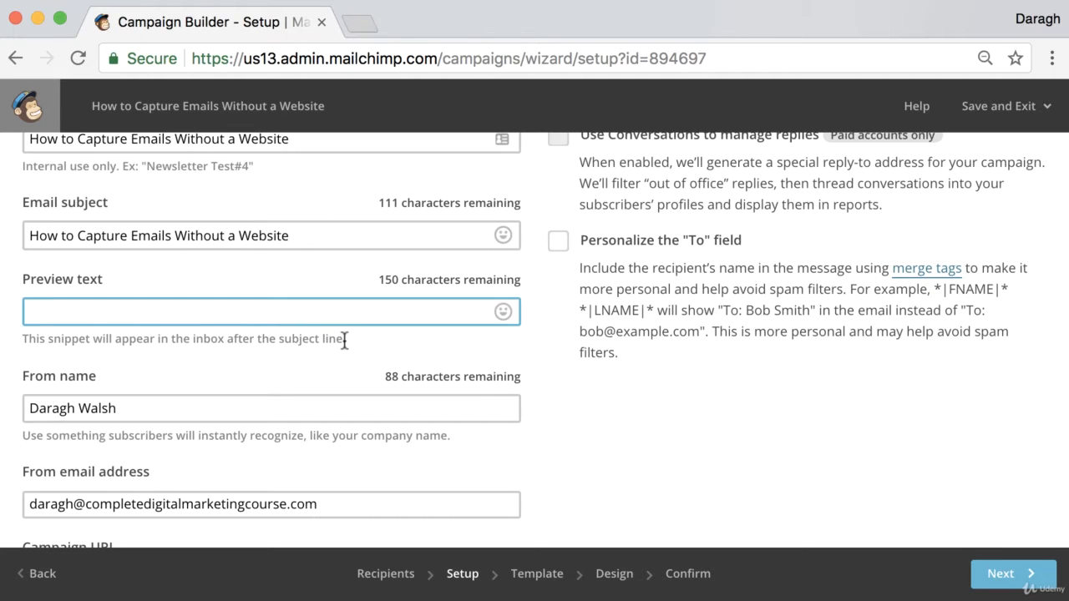
scroll(344, 338, "up", 3)
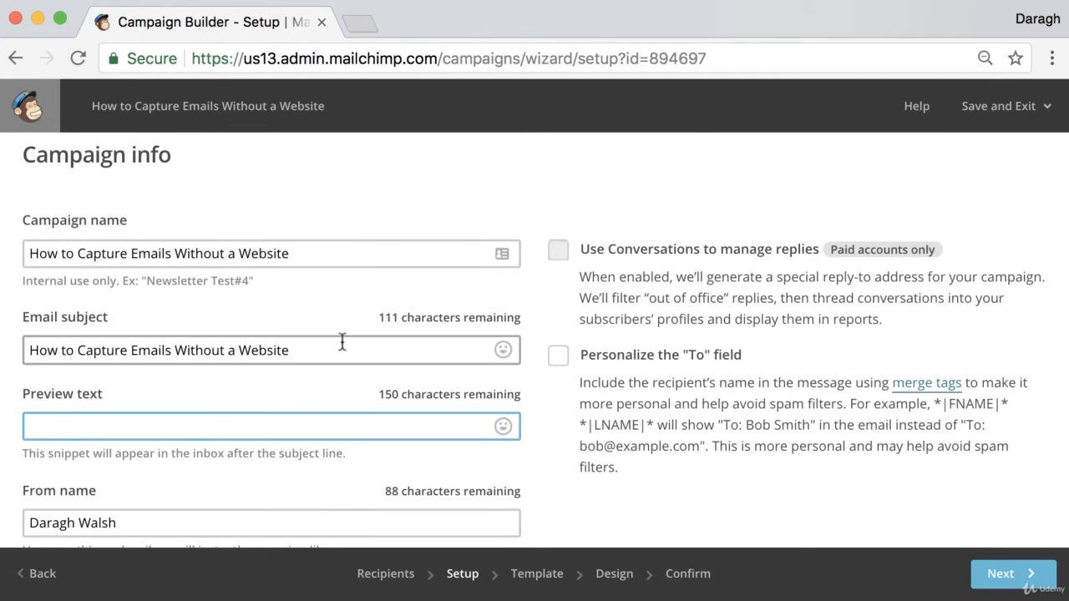
left_click_drag(290, 351, 17, 355)
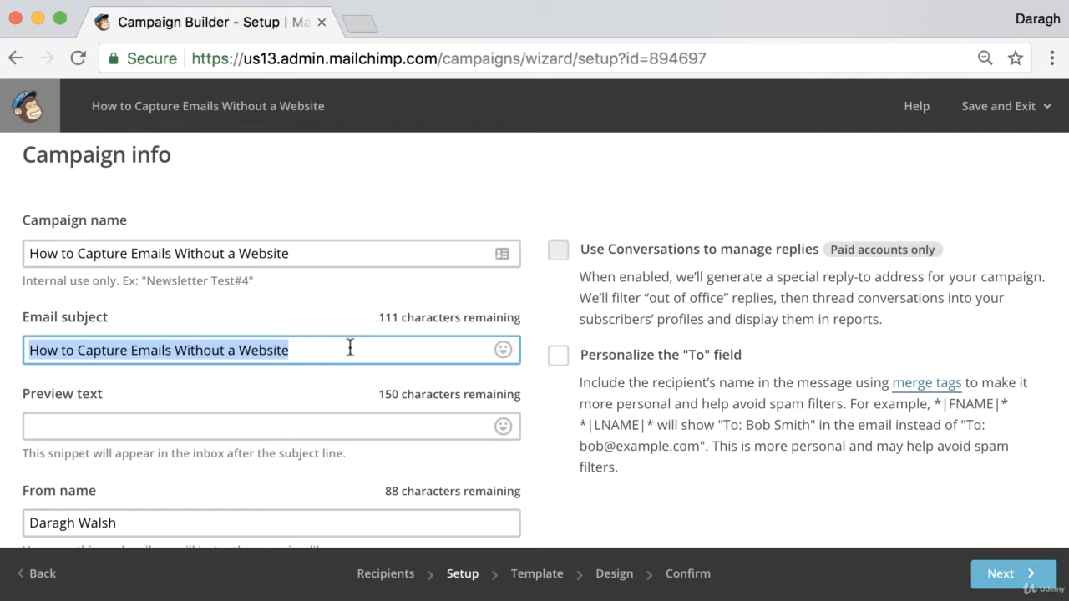
left_click(135, 425)
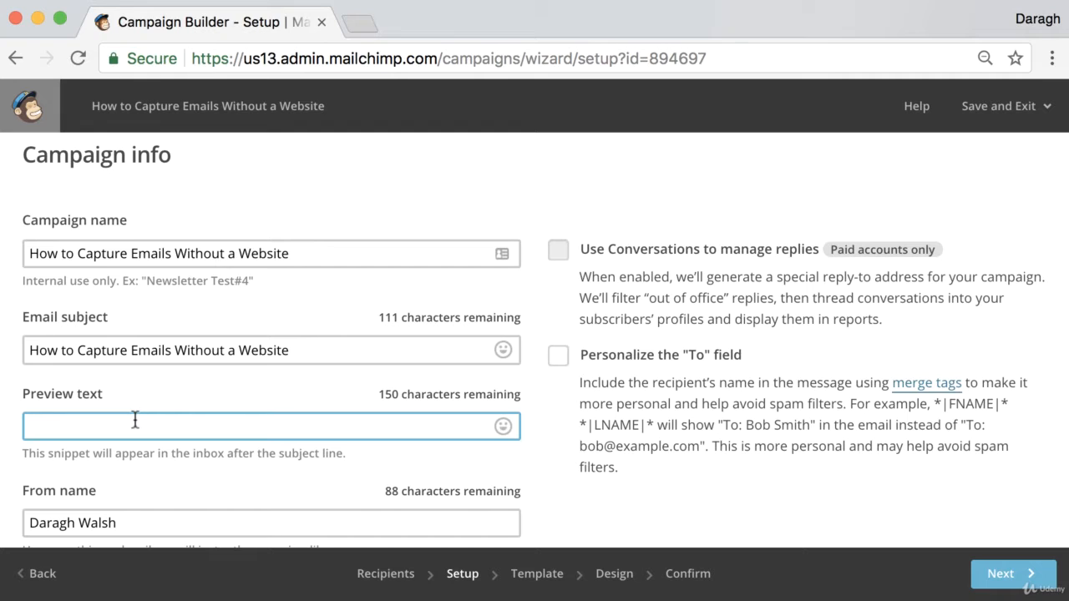
type("Learn a really sm")
key("BackSpace")
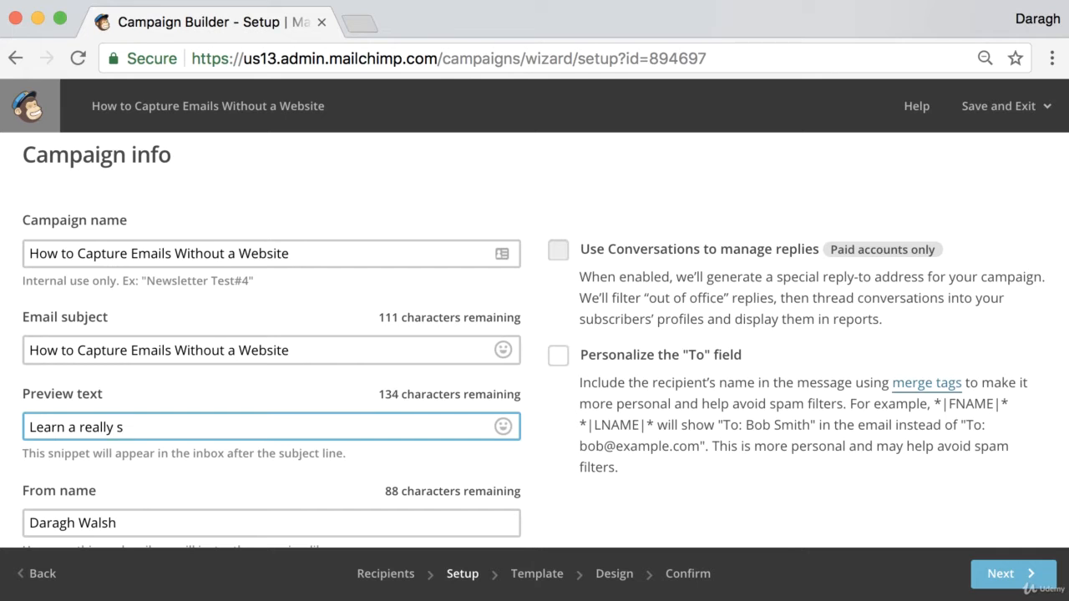
type("imple way to")
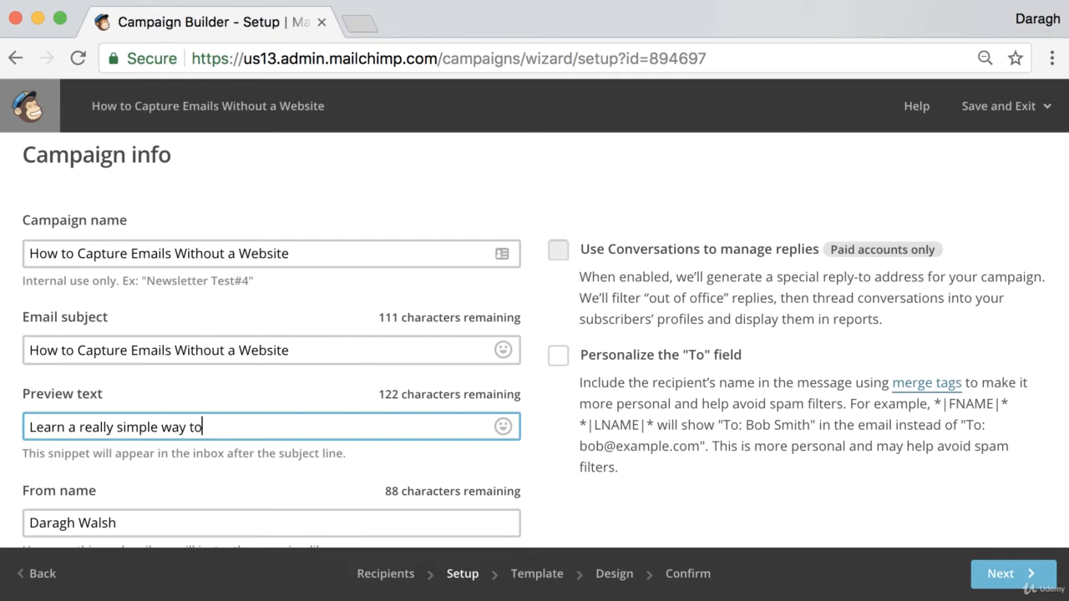
type(" captures")
key("BackSpace")
type("email withour")
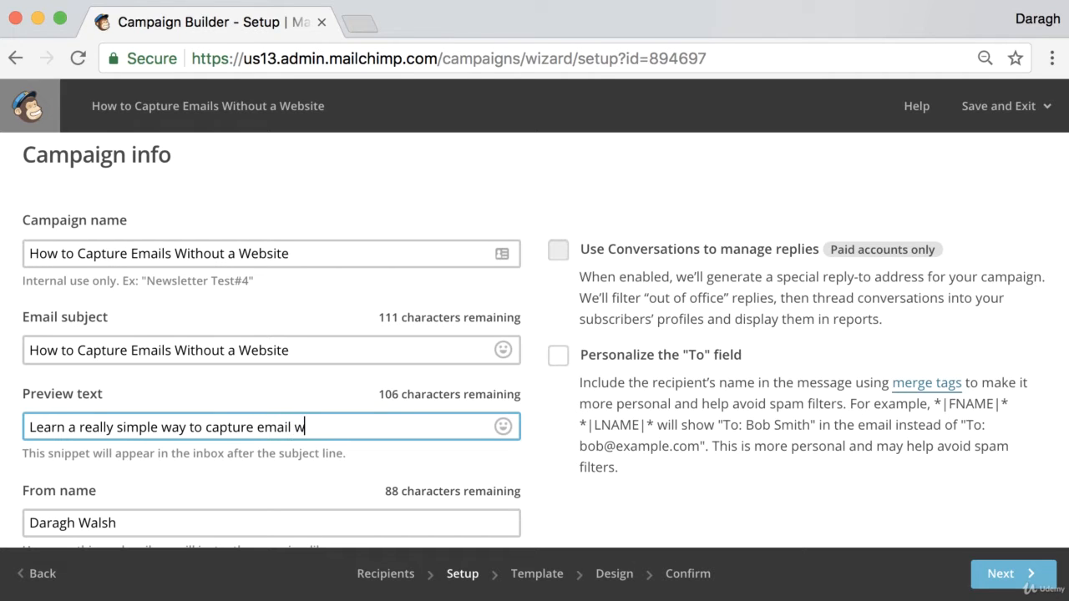
key("BackSpace")
key("BackSpace")
type("t needing a website")
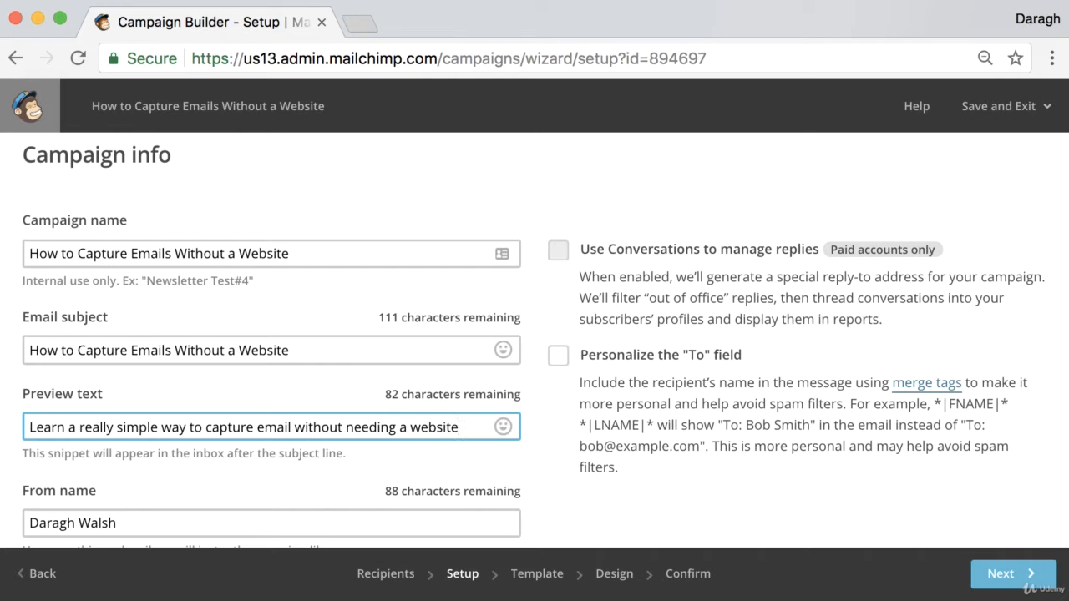
- Review the sender name, sender email address, campaign URL and tracking options, including Google Analytics link tracking
scroll(164, 427, "down", 4)
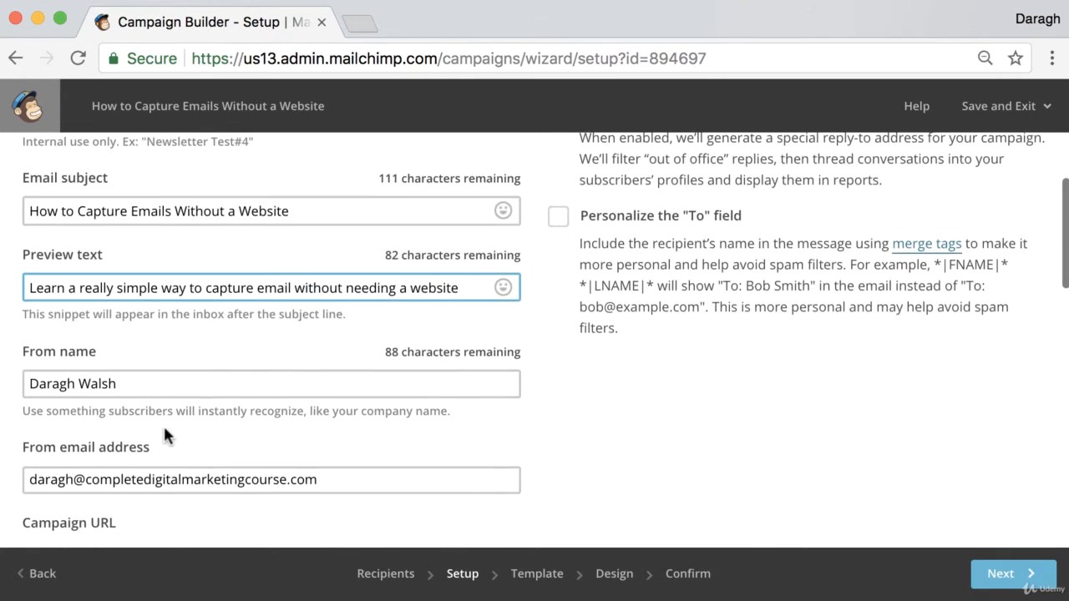
scroll(163, 423, "up", 1)
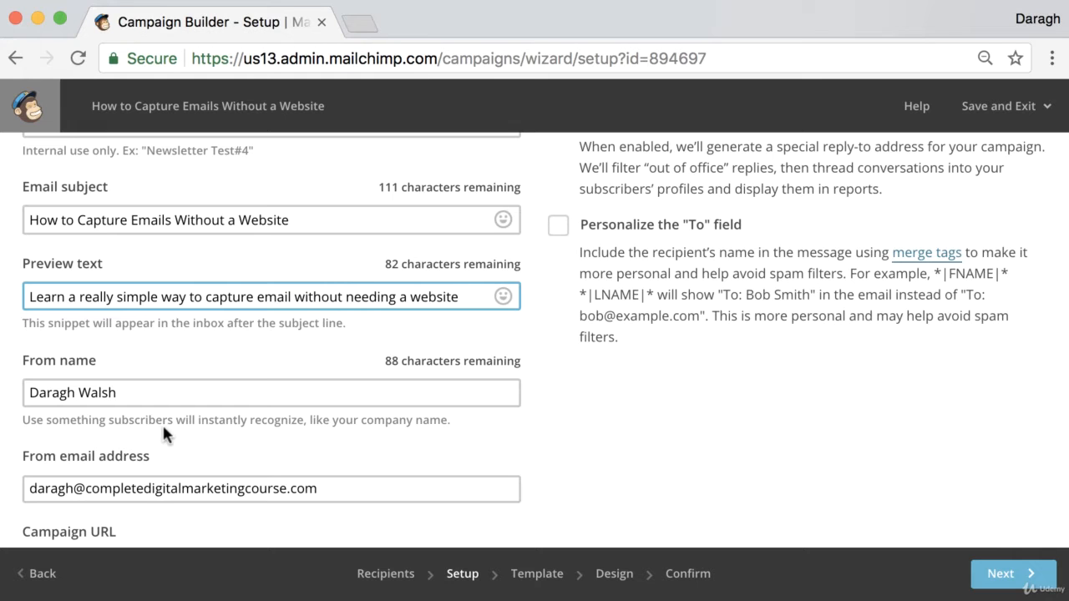
scroll(163, 425, "down", 2)
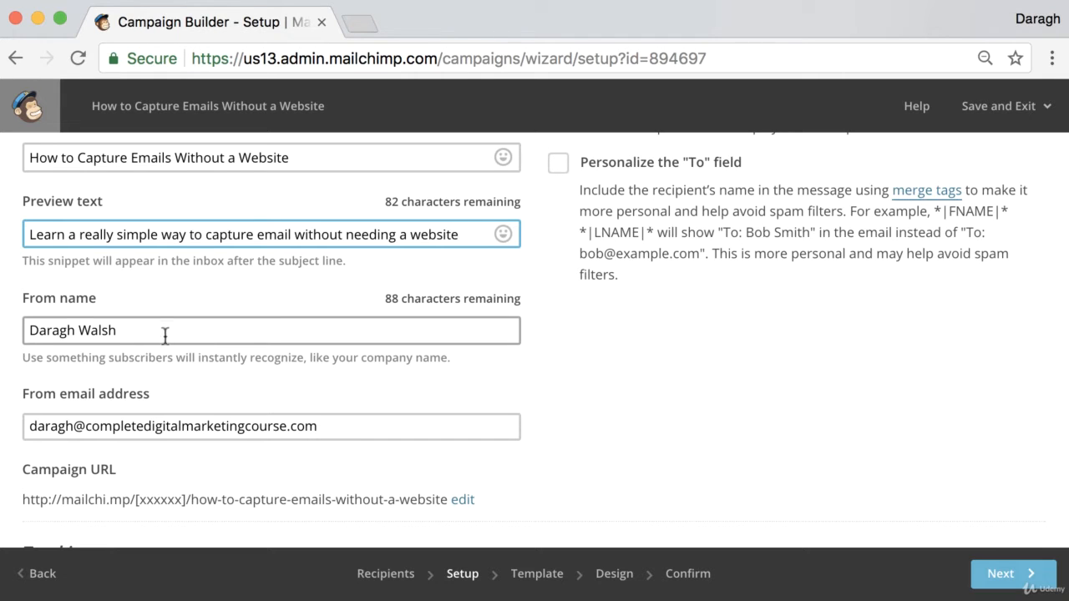
scroll(206, 348, "down", 4)
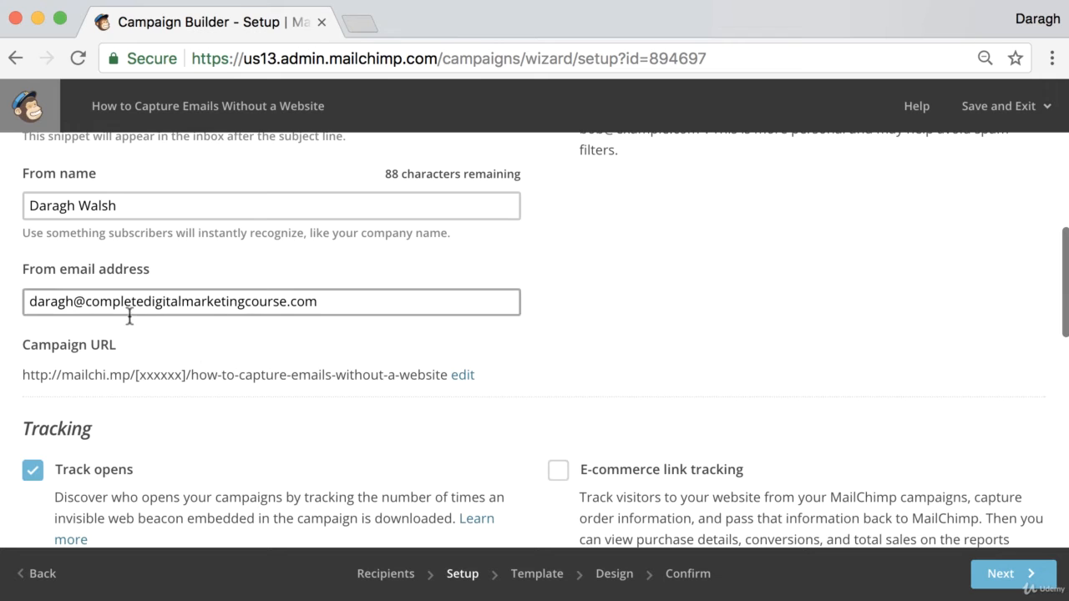
scroll(130, 316, "down", 8)
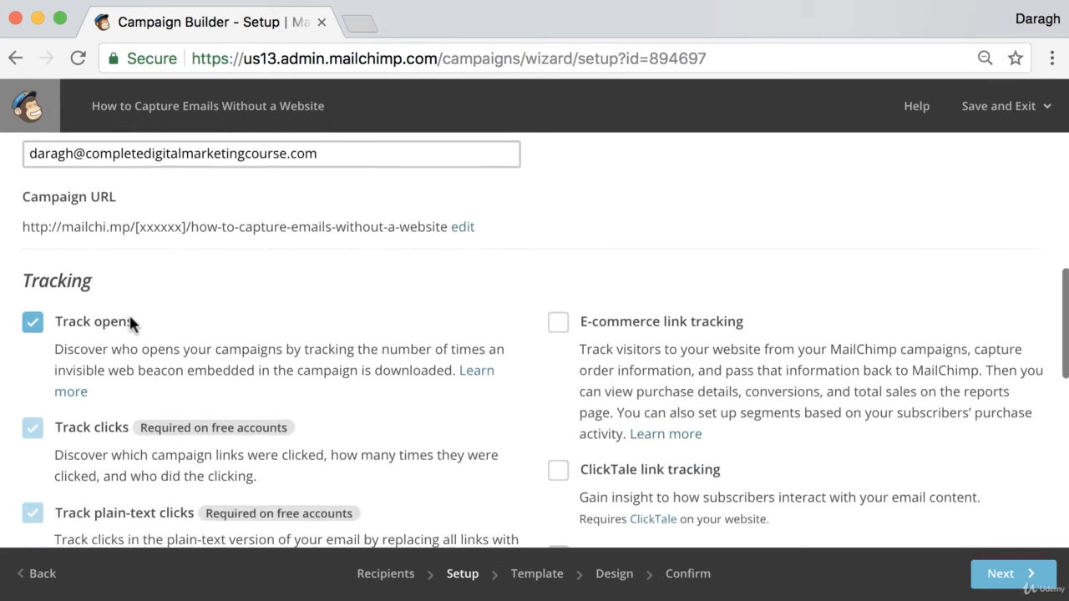
scroll(131, 315, "down", 2)
scroll(130, 311, "up", 3)
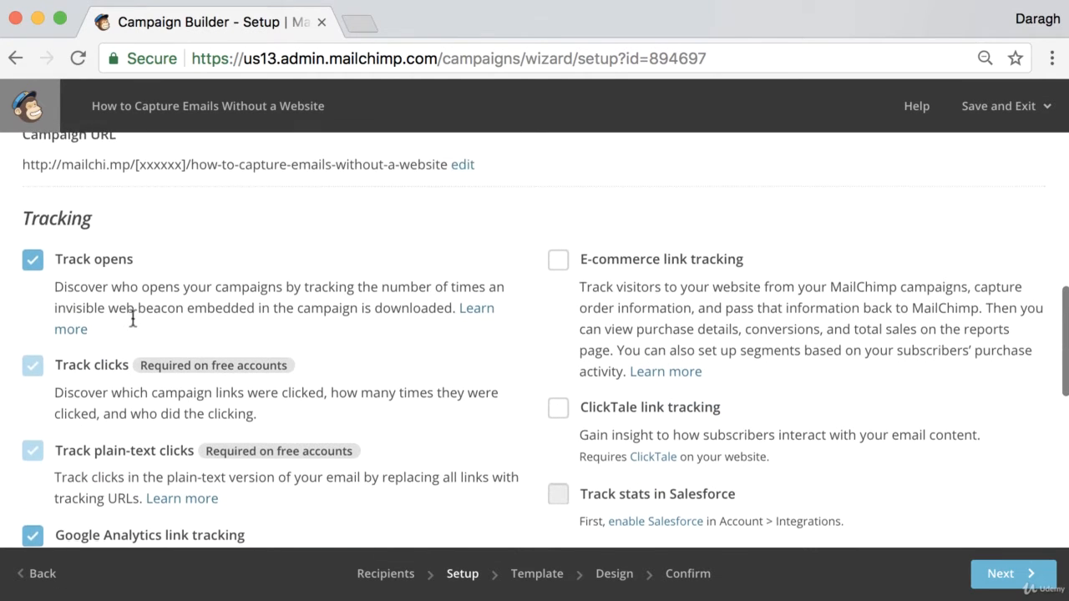
scroll(224, 353, "down", 5)
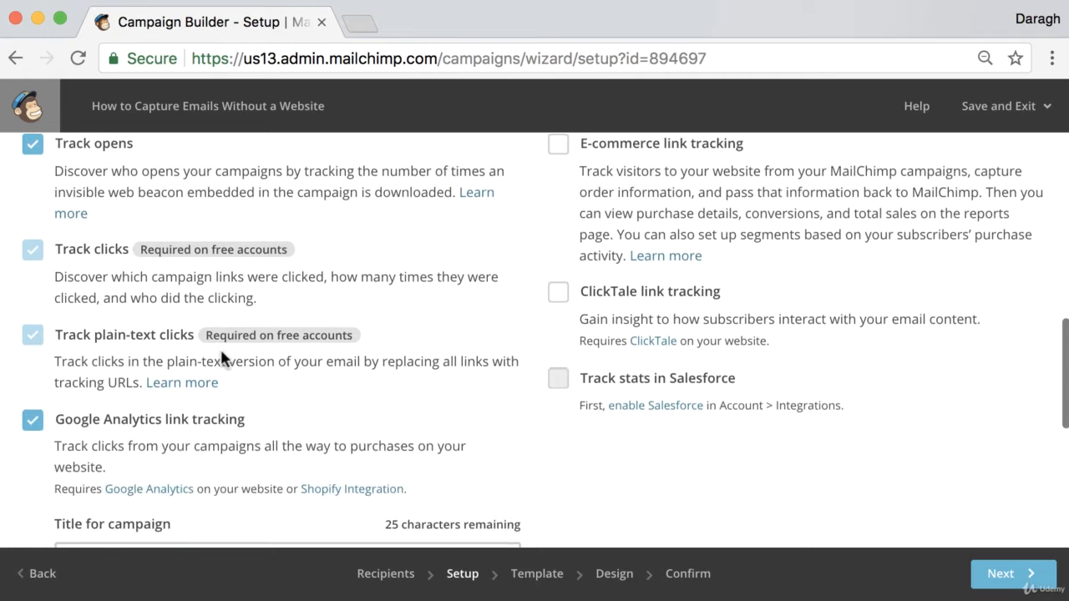
scroll(221, 351, "down", 2)
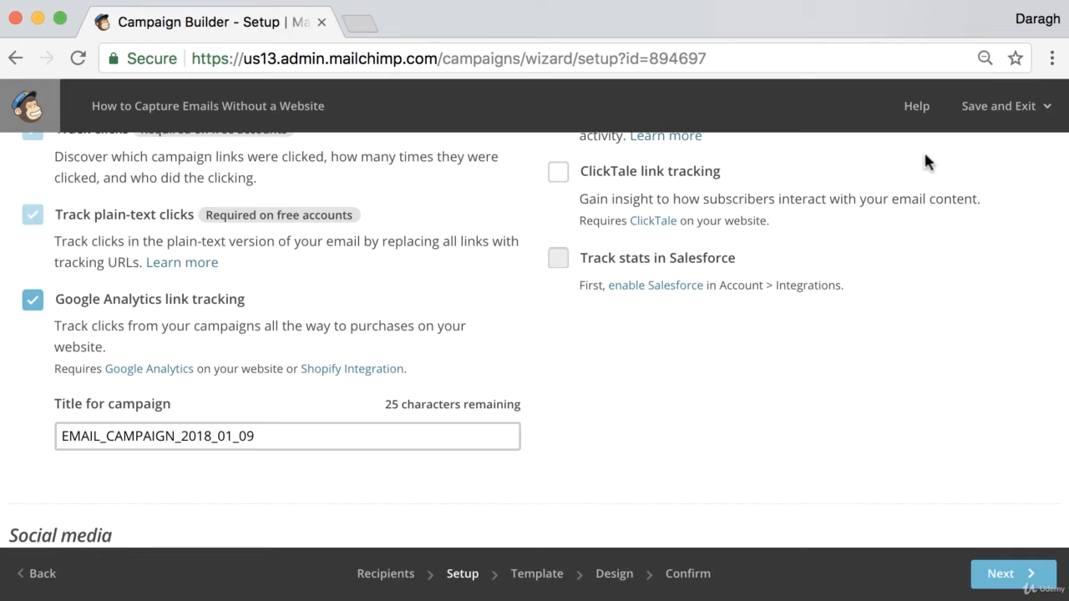
- Open the MailChimp dashboard in a separate browser tab, keeping the campaign setup open, and switch to it
right_click(997, 116)
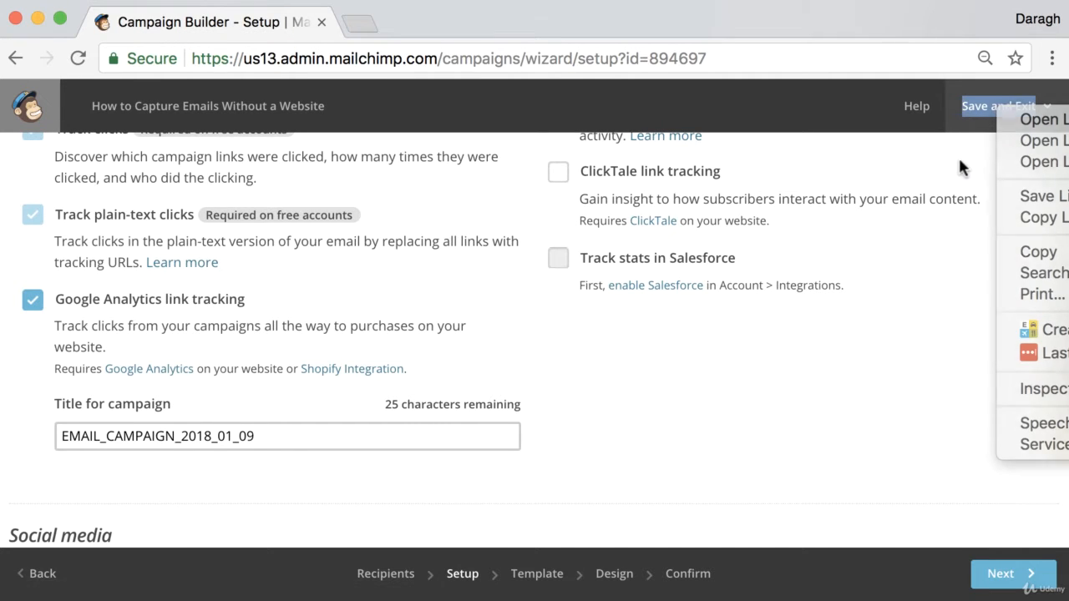
left_click(960, 167)
left_click(988, 110)
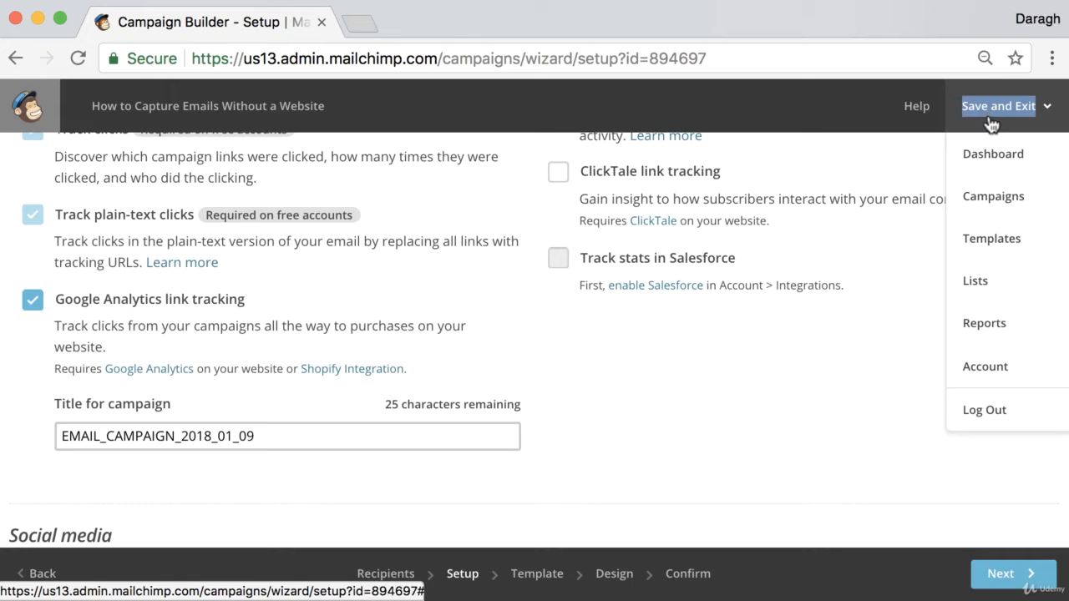
right_click(990, 154)
left_click(978, 151)
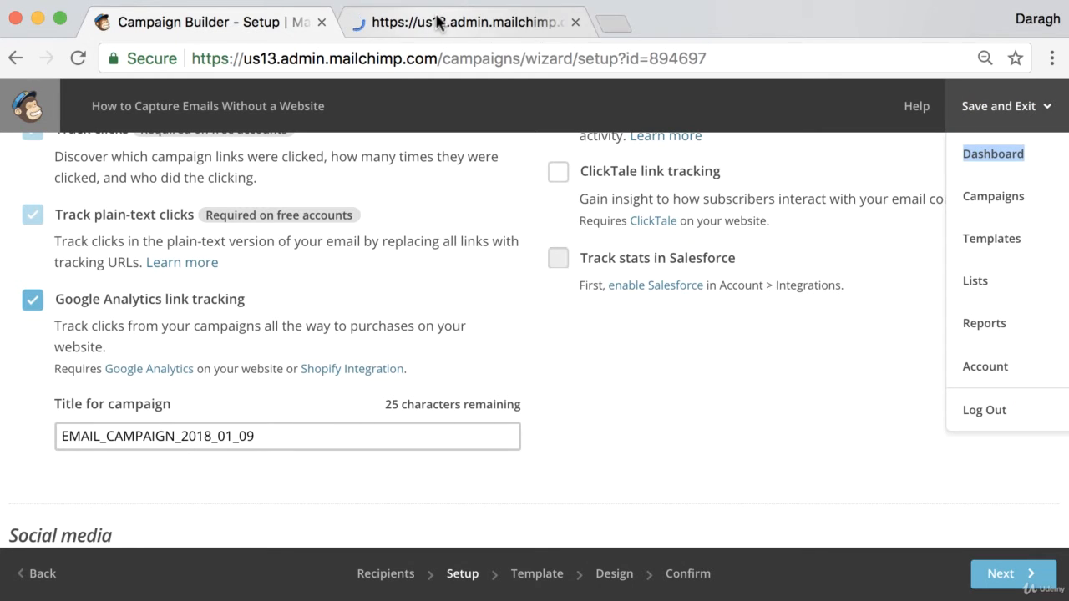
left_click(437, 21)
- Check the Google Analytics entry in the account's integrations list and return to the campaign setup tab
right_click(916, 115)
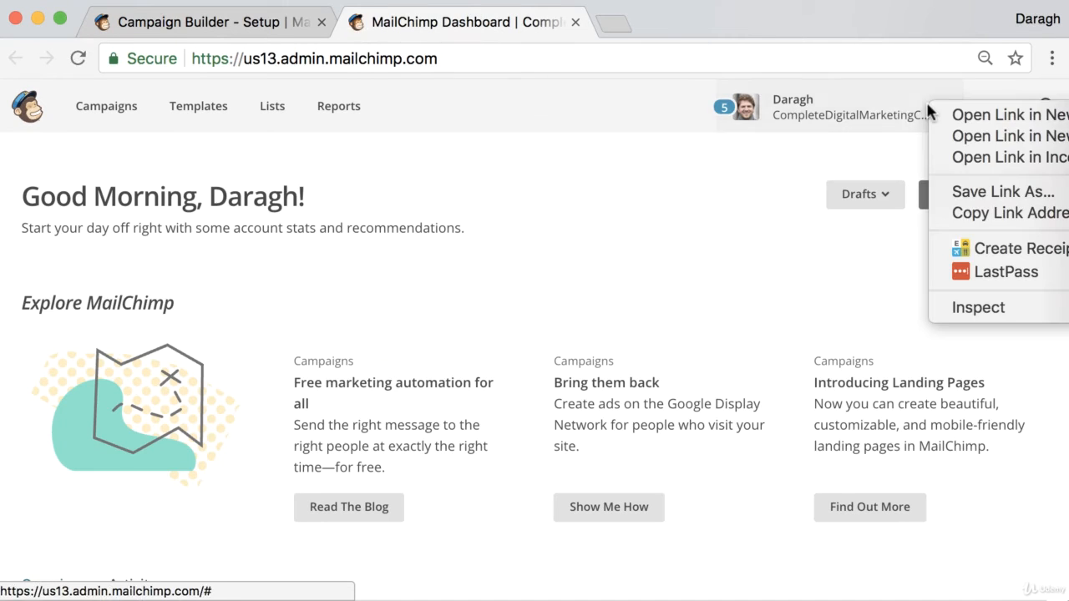
left_click(877, 109)
left_click(878, 109)
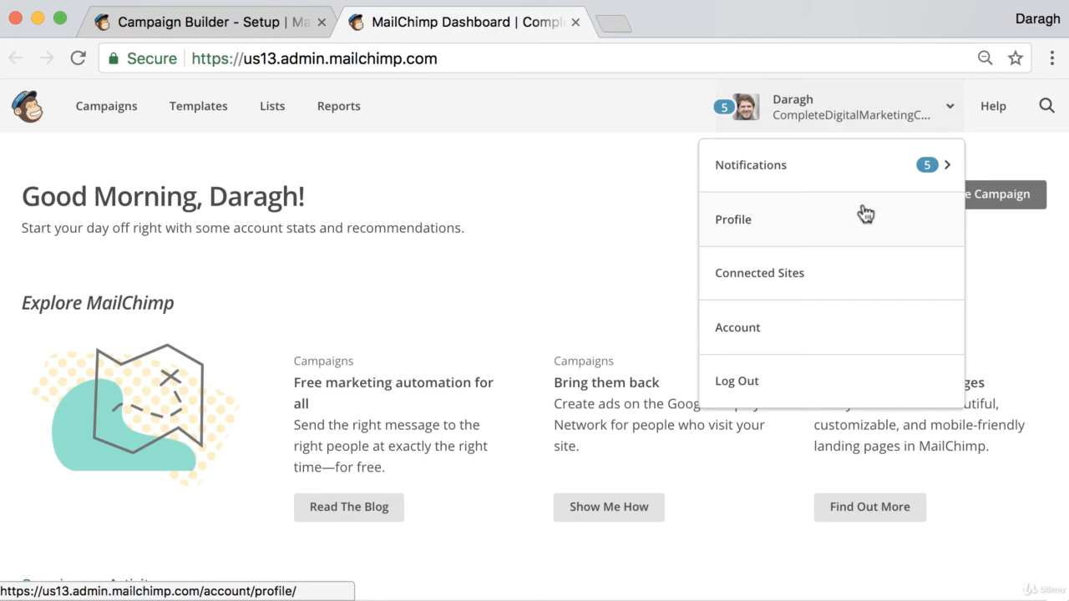
left_click(839, 327)
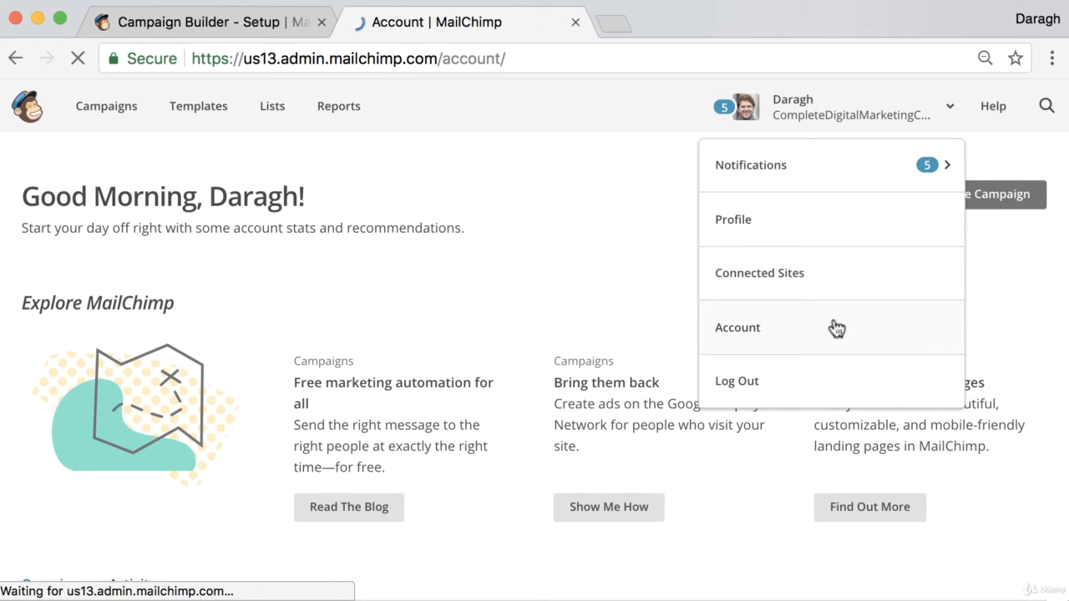
left_click(420, 288)
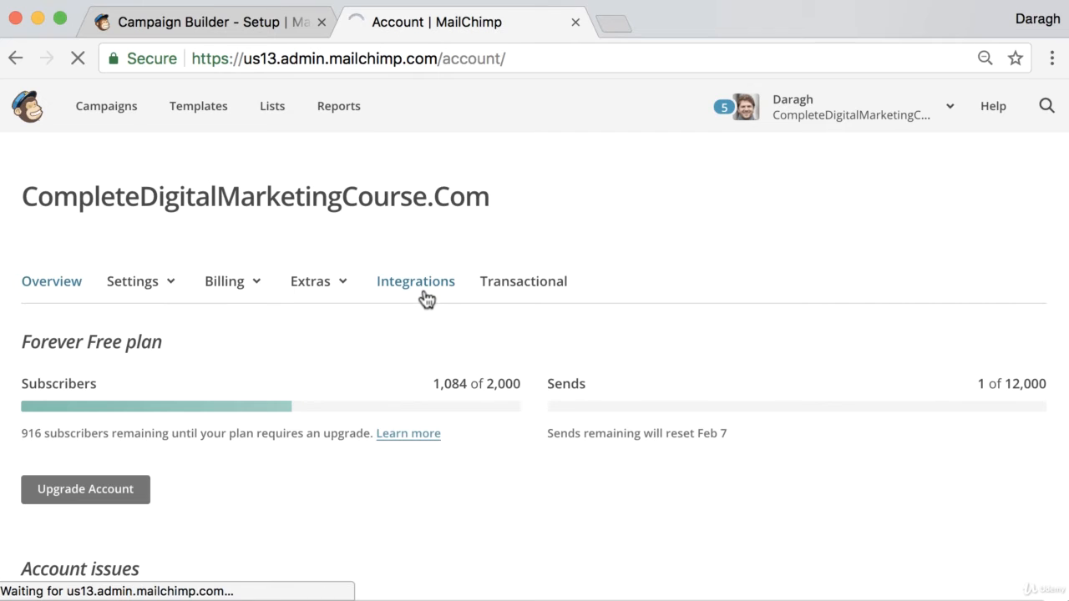
scroll(424, 292, "down", 10)
scroll(424, 299, "up", 2)
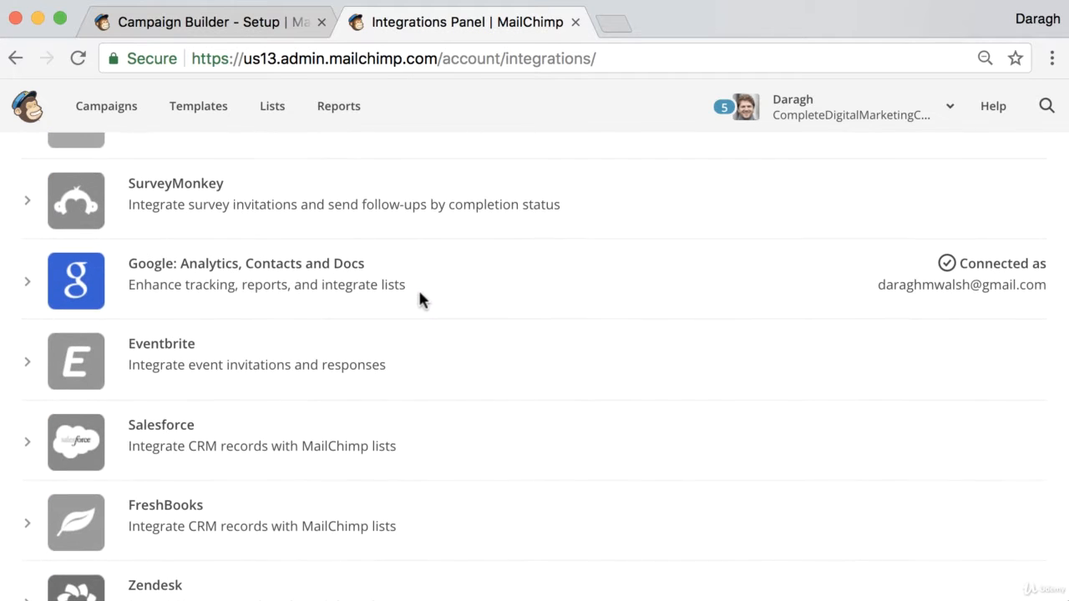
left_click(245, 25)
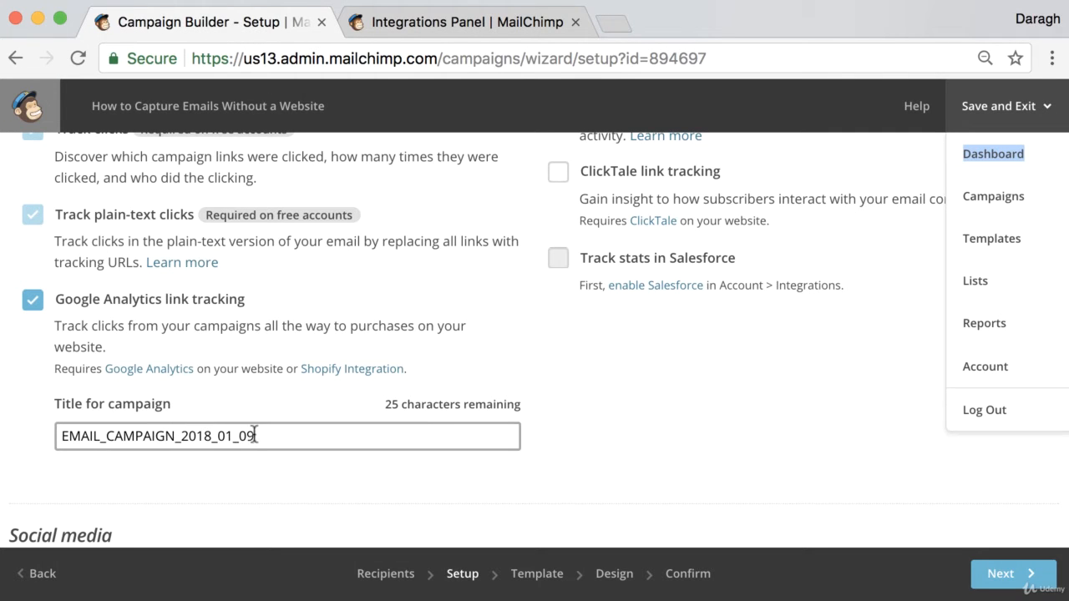
- Check the Google Analytics campaign title and continue to template selection
left_click_drag(254, 436, 52, 431)
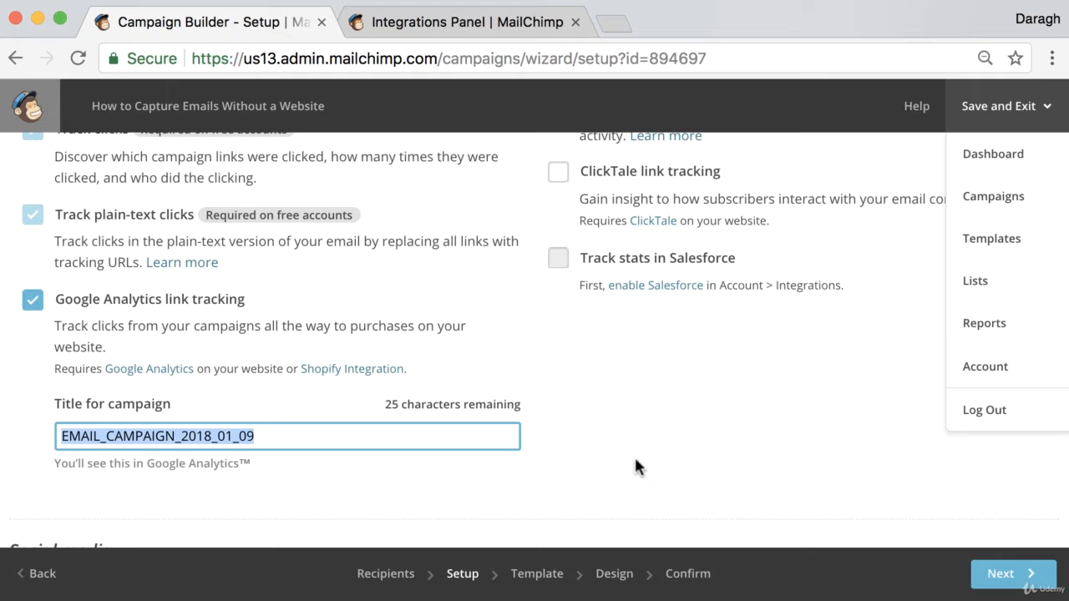
left_click(913, 495)
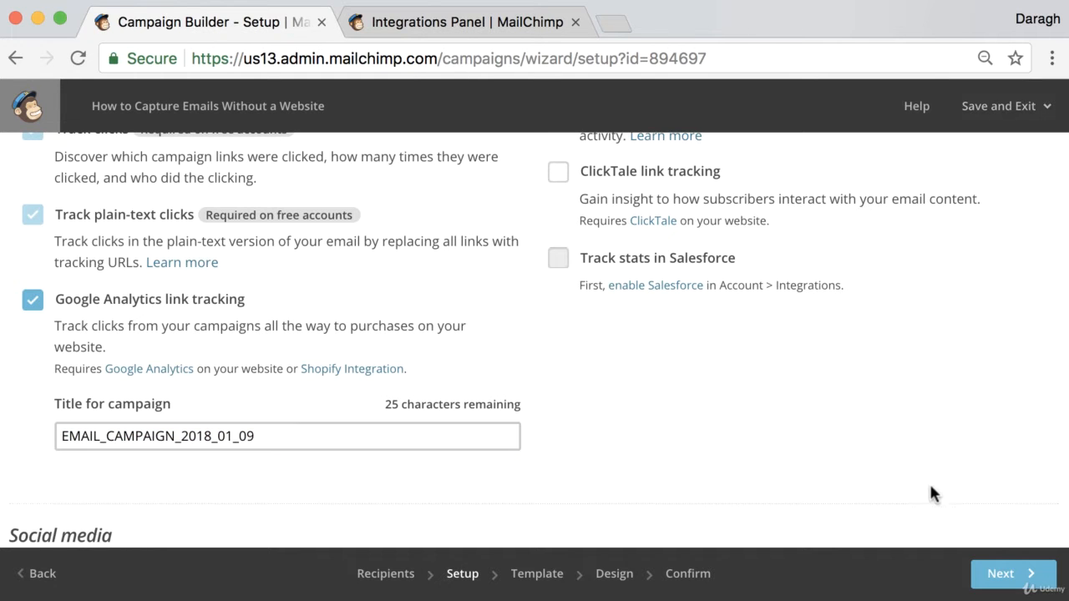
left_click(994, 570)
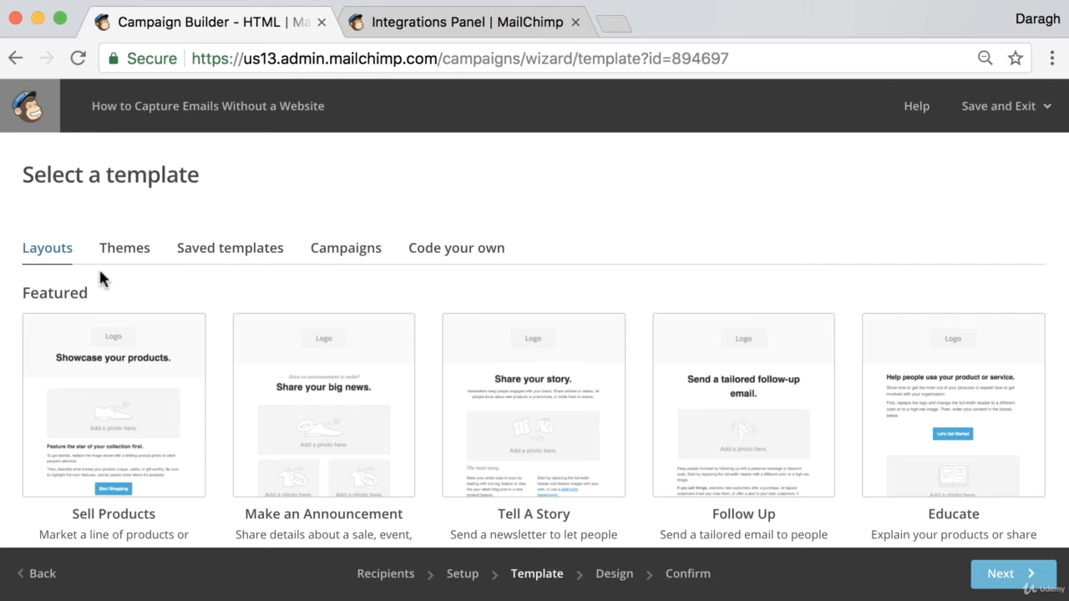
- Choose the Simple Text layout from the Basic templates for the email
triple_click(51, 175)
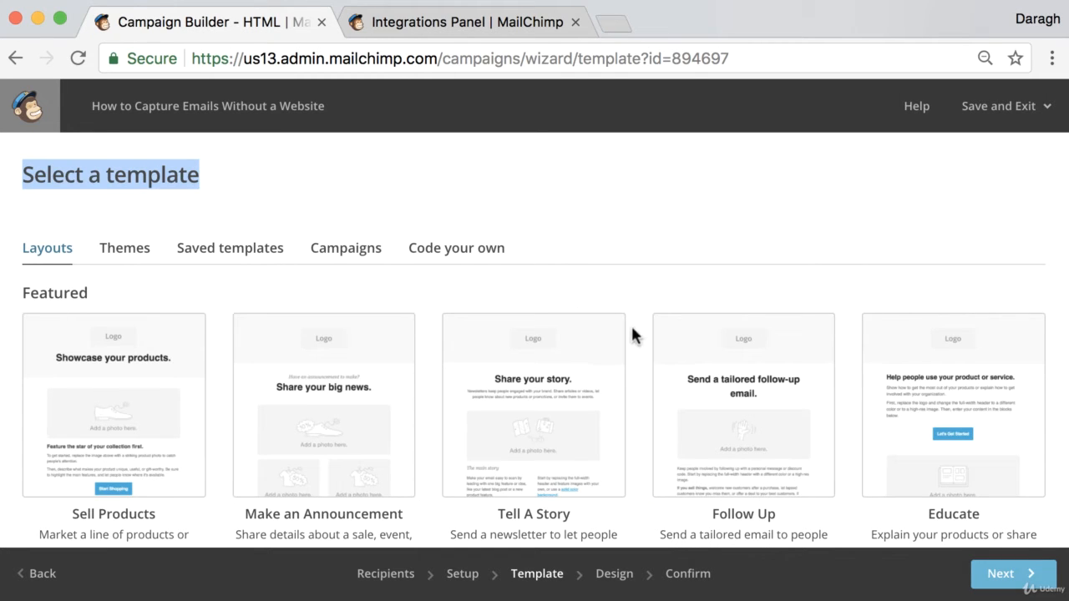
scroll(635, 280, "down", 8)
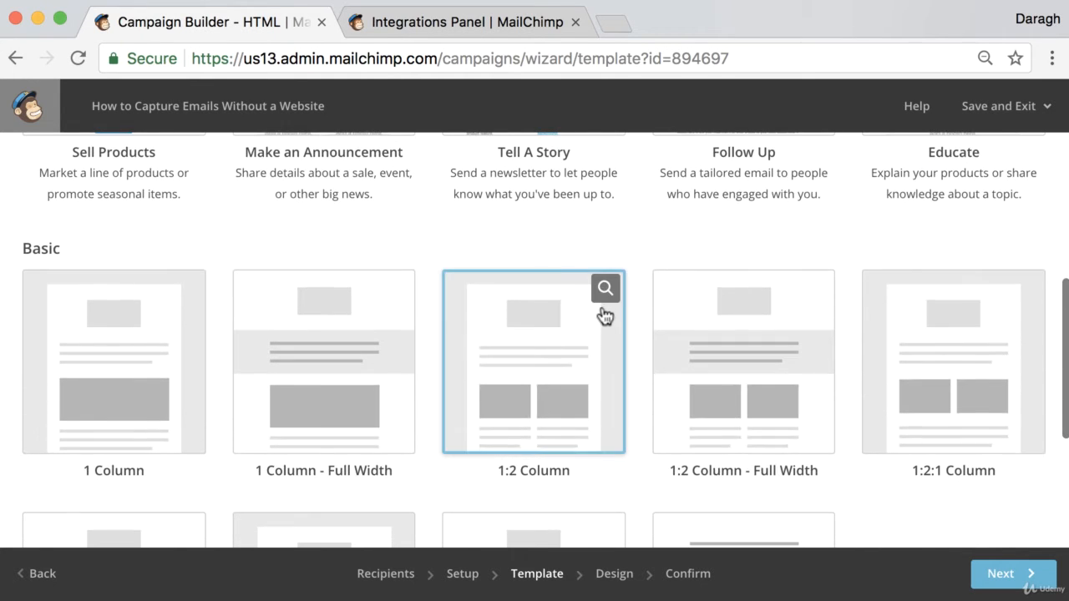
scroll(603, 314, "down", 5)
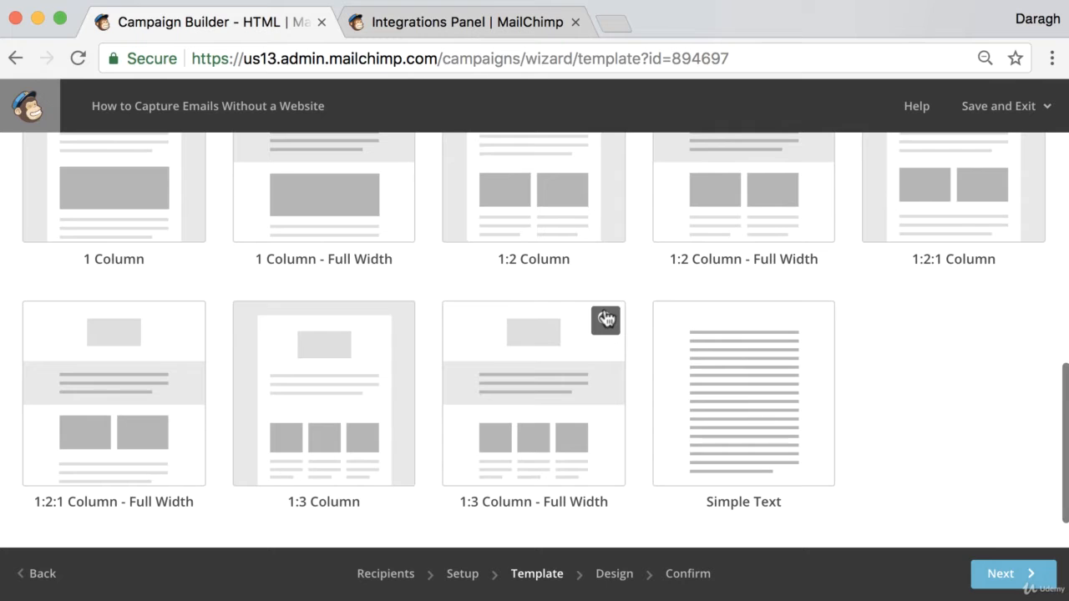
left_click(745, 395)
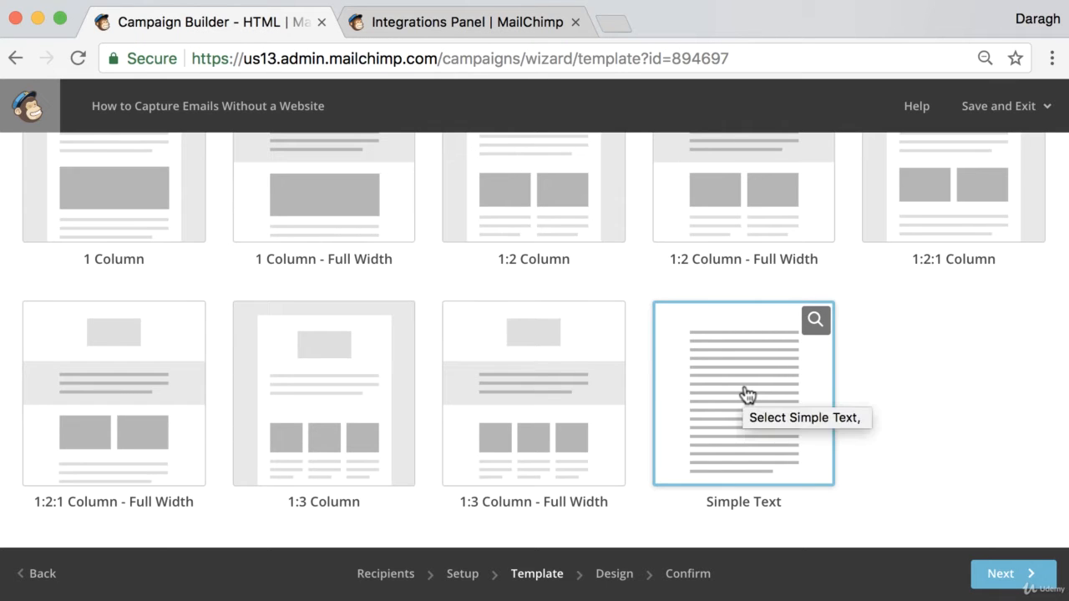
left_click(746, 395)
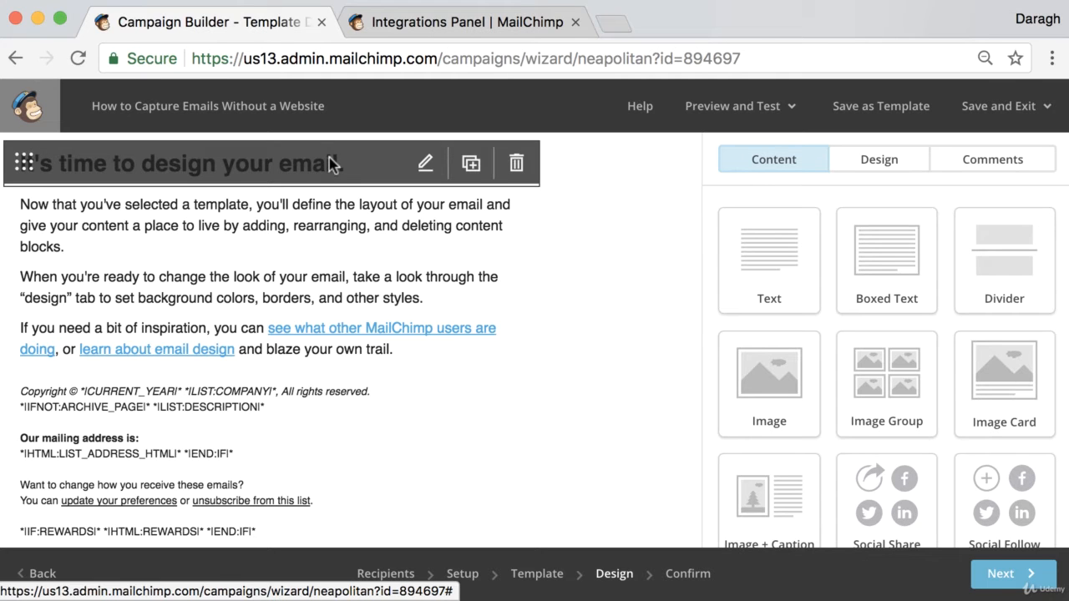
- Replace the email's heading text with "Capture emails without needing a website"
left_click(301, 173)
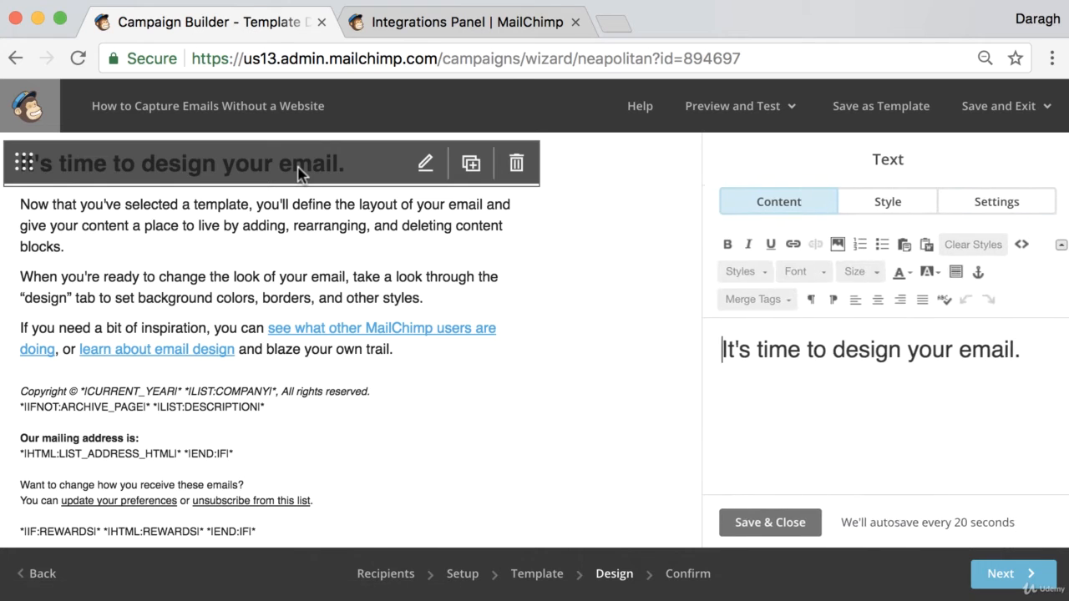
left_click_drag(1018, 361, 710, 352)
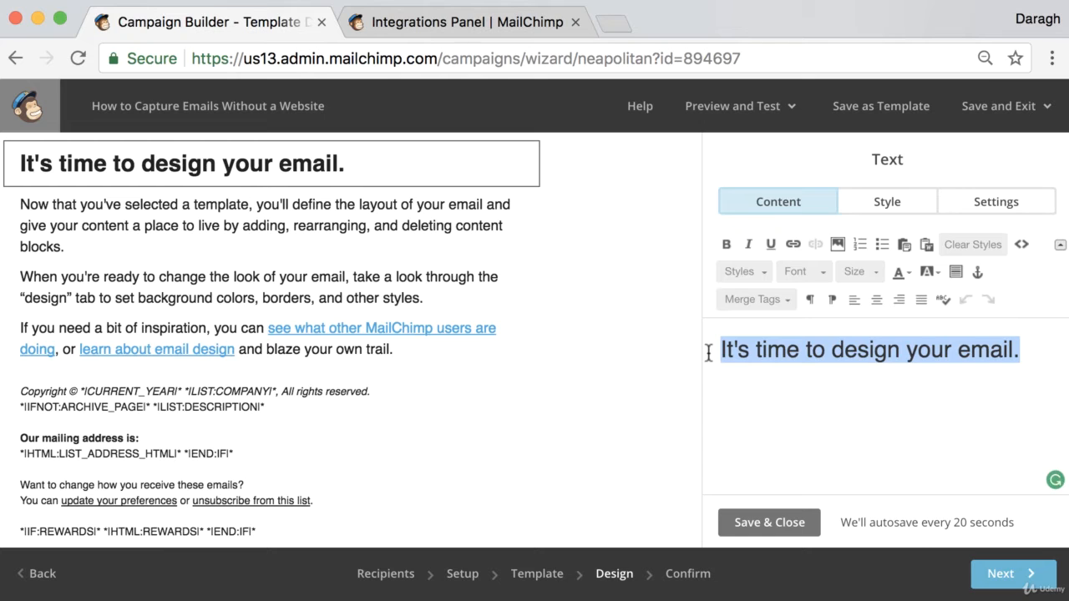
type("Ca")
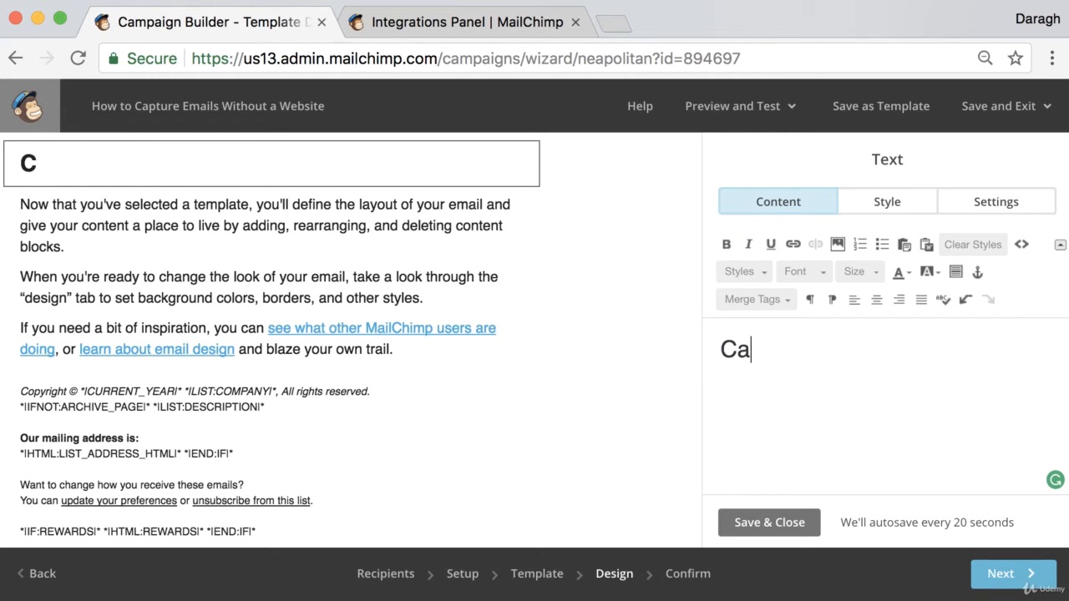
type("pture emails without needing a website")
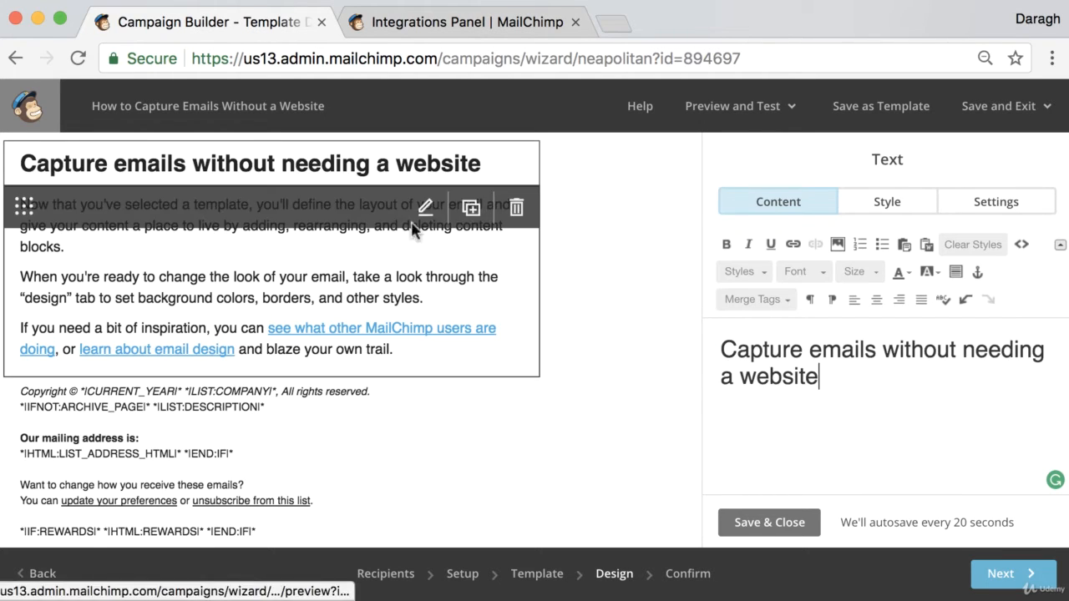
- Replace the body with "Click below to learn how to set up a free landing page with Mailchimp so you can collect emails without needing a website"
left_click(421, 213)
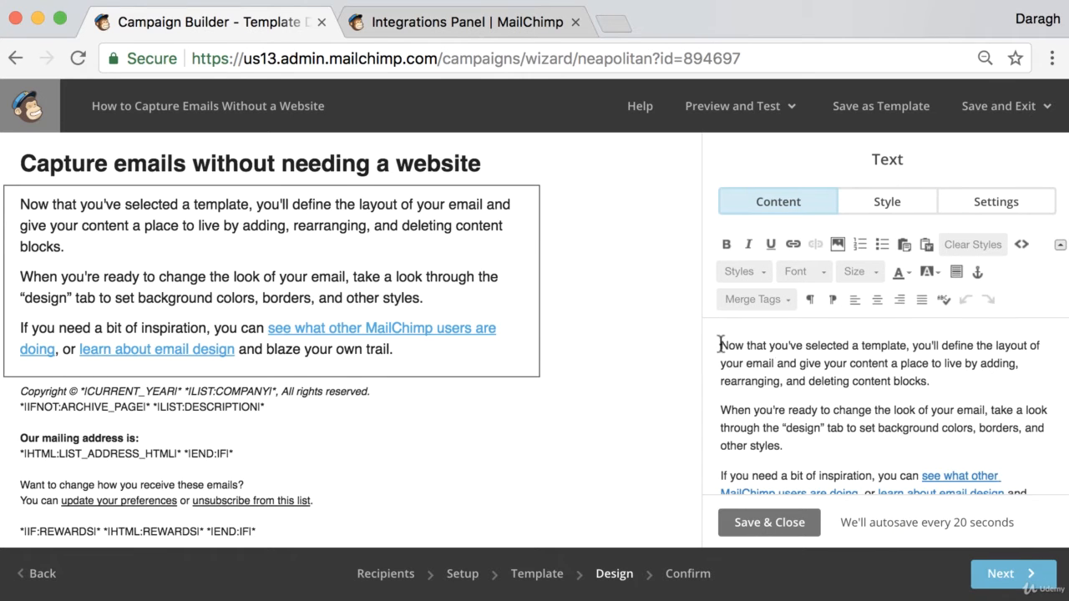
left_click_drag(721, 345, 969, 491)
key("BackSpace")
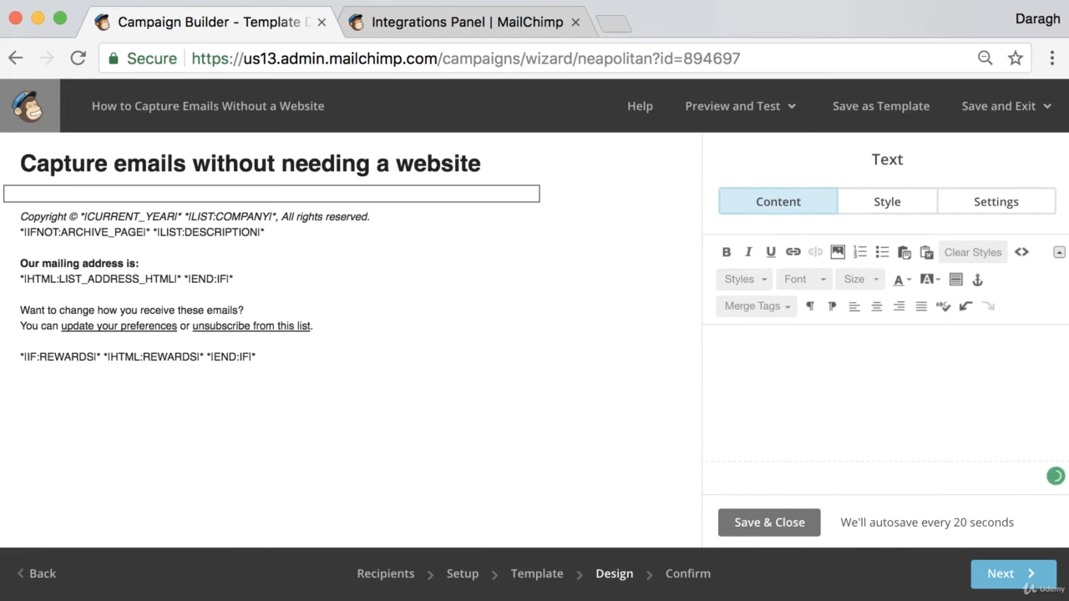
type("Click")
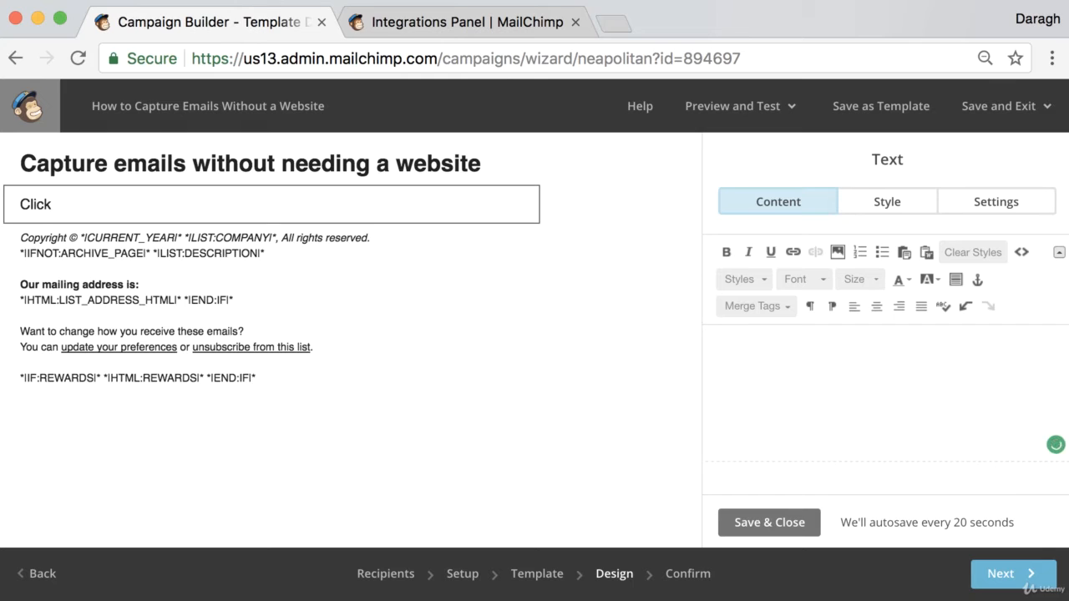
type(" below to learn how to")
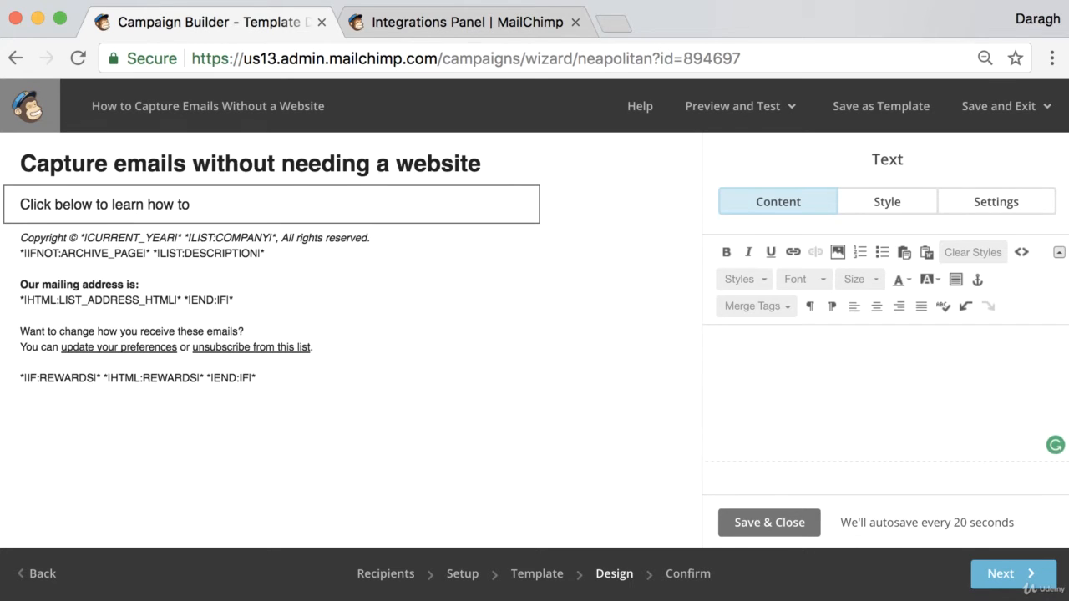
type("  set u")
key("BackSpace")
key("BackSpace")
key("BackSpace")
type("s")
type("et up a free landing page with Mailchimp so you can collect emails without needing a website")
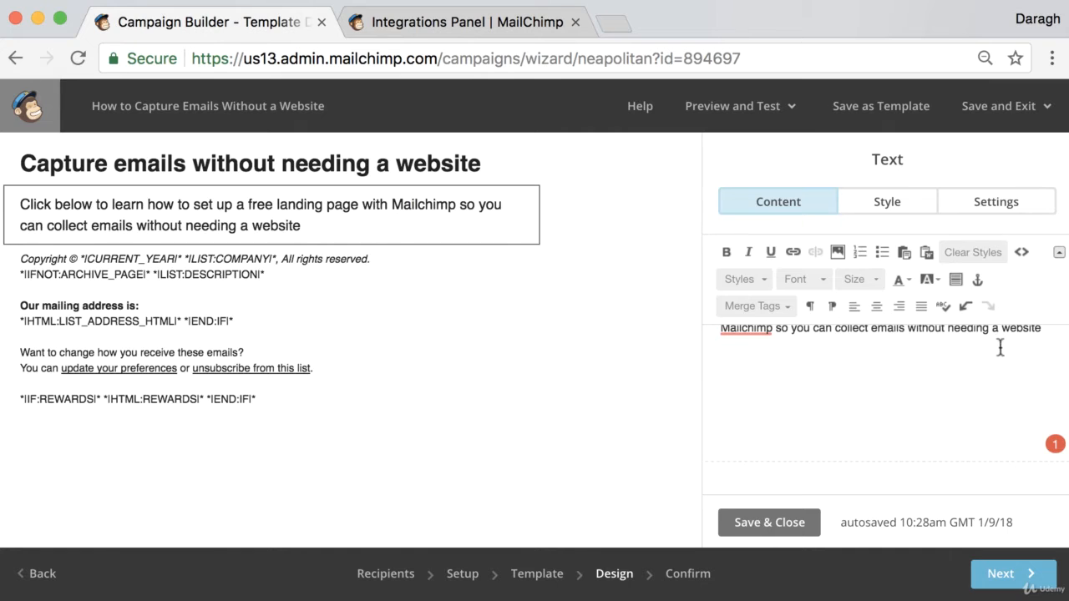
- End the body sentence with a period and add "website.com/link" below it, separated by a blank line
left_click(1044, 334)
key("Return")
key("Return")
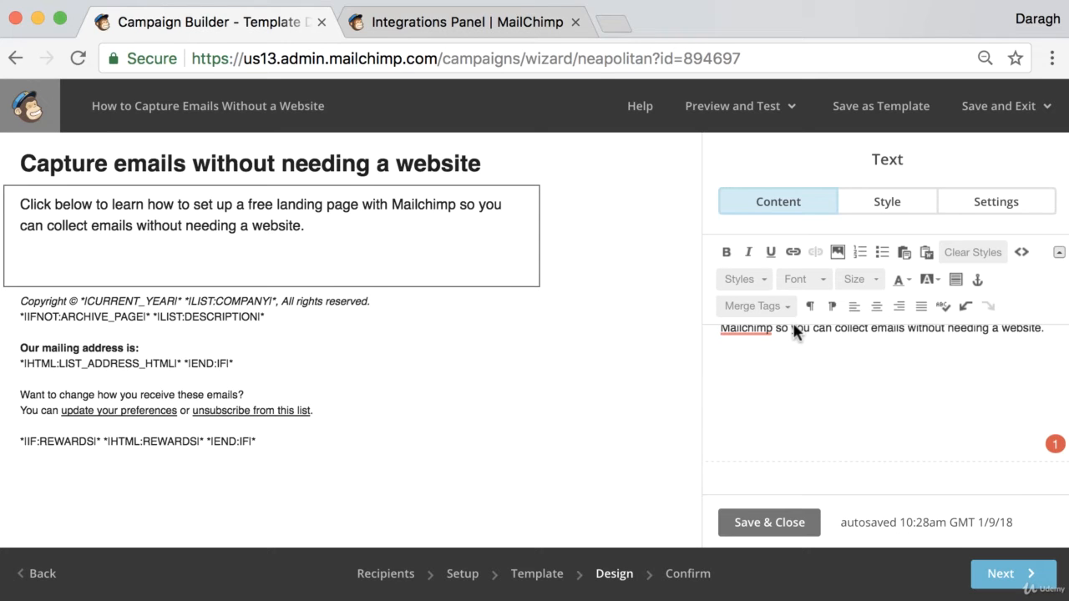
type("website.co")
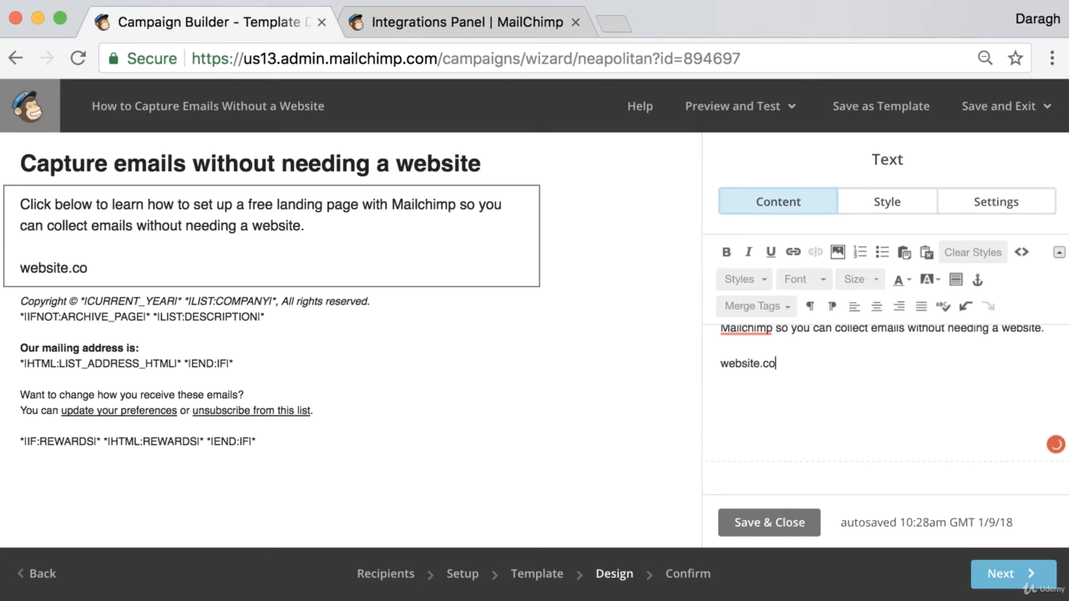
type("m/lnik")
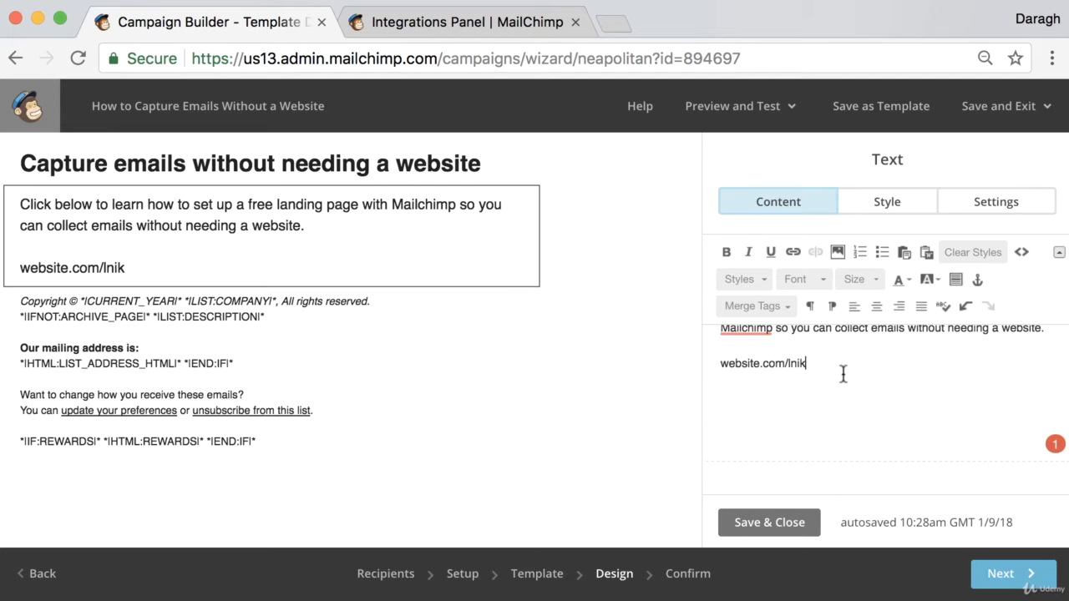
left_click_drag(763, 364, 790, 365)
left_click(818, 363)
key("BackSpace")
type("link")
- Turn the "website.com/link" text into a hyperlink to the web address website.com/link and save the text block
left_click_drag(808, 363, 701, 362)
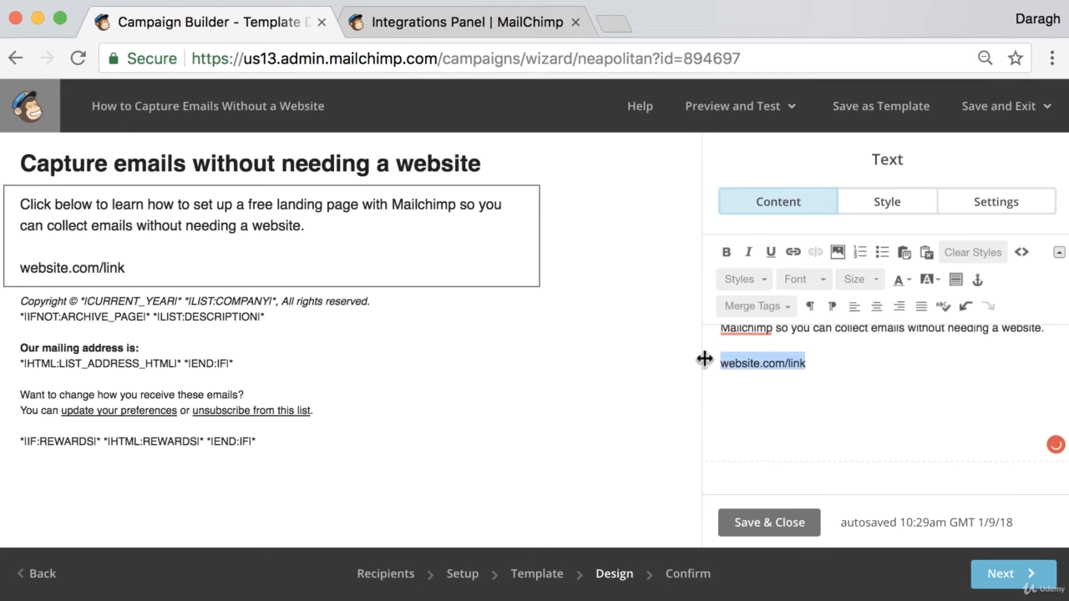
left_click(793, 252)
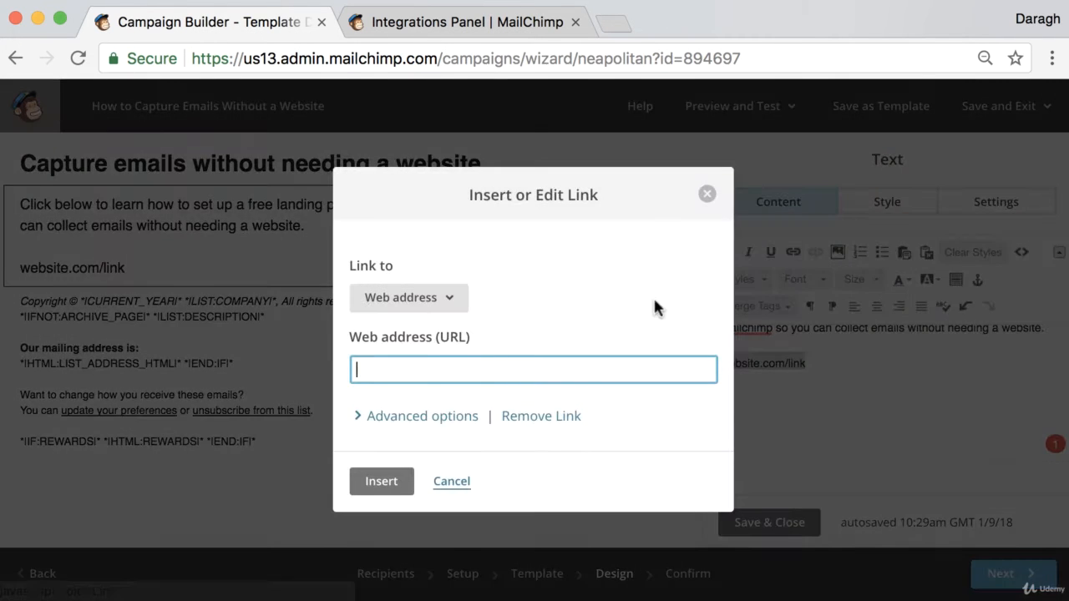
type("web")
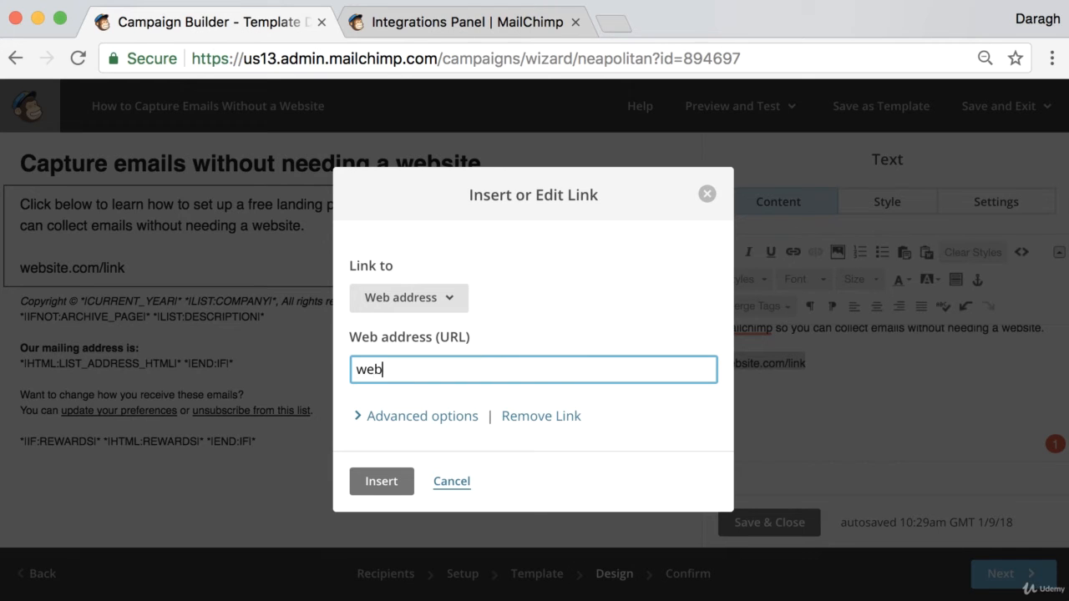
type("site.com/link")
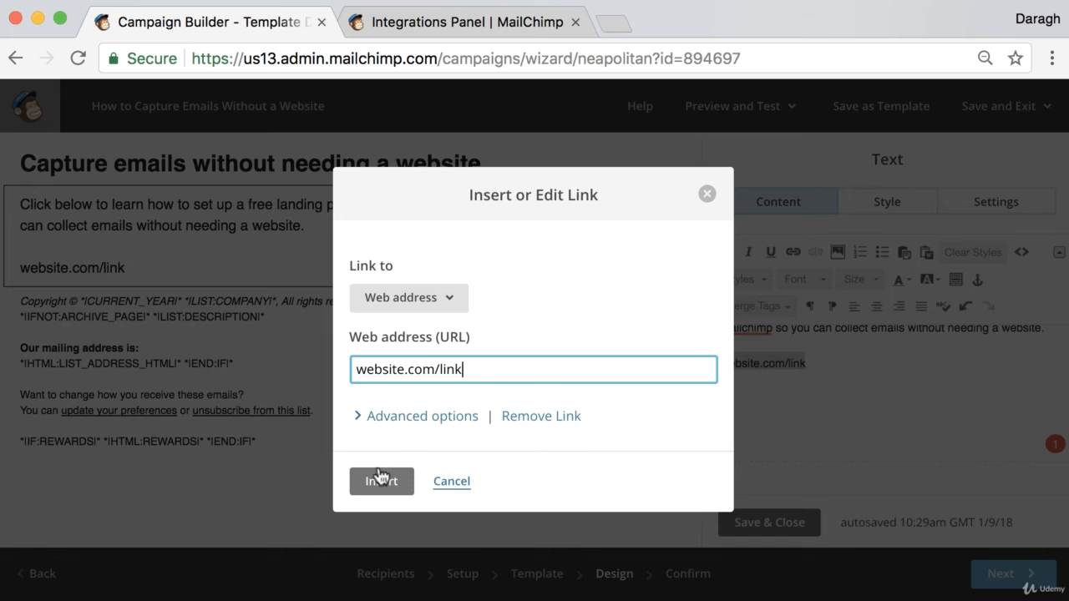
left_click(380, 478)
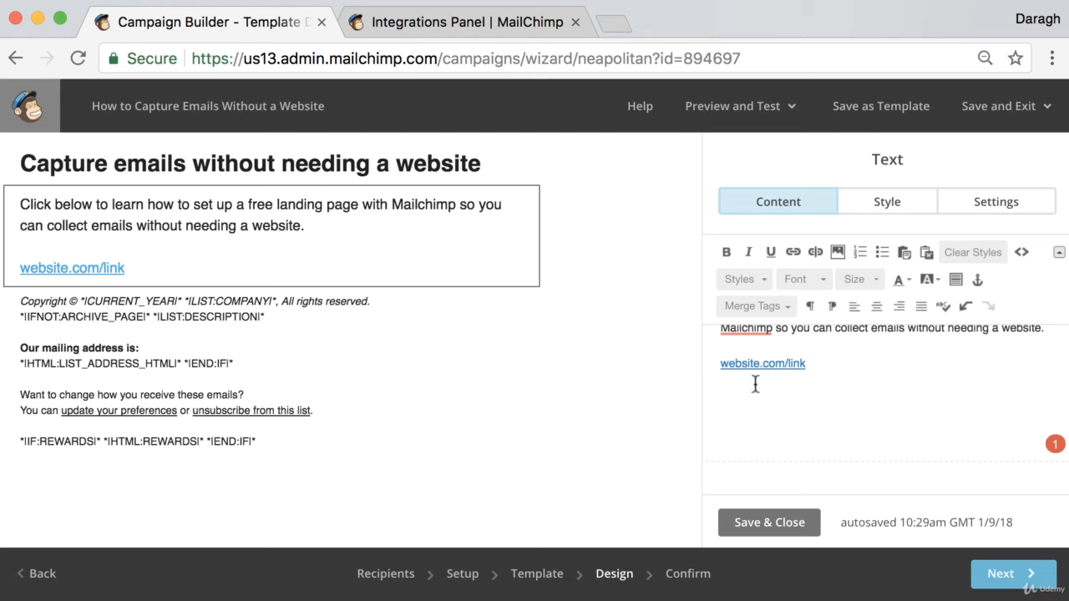
left_click(763, 522)
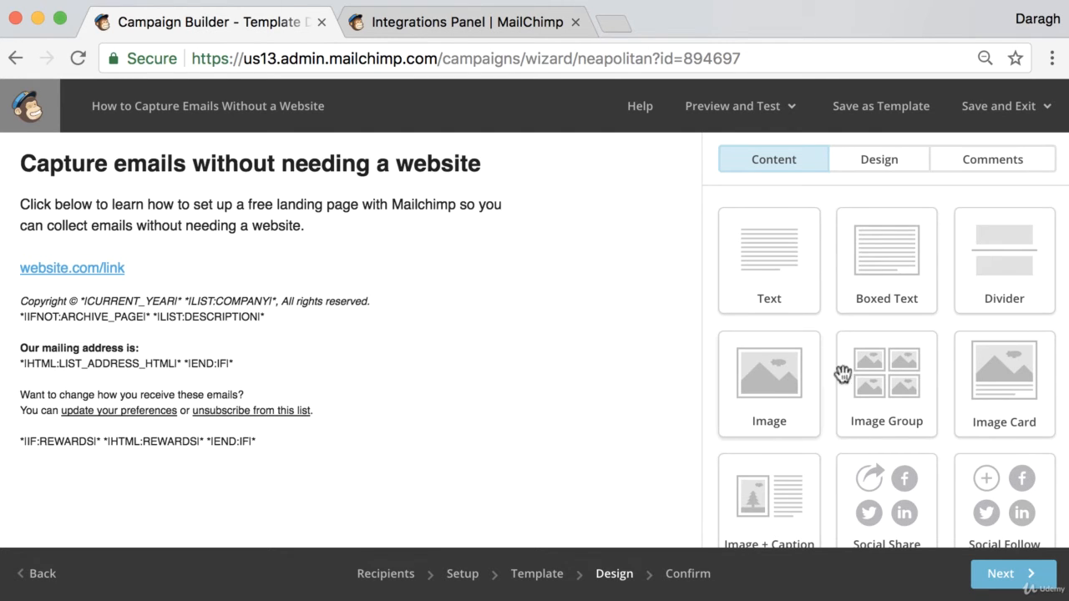
- Insert a button block directly below the body text and label it "Learn More"
scroll(885, 372, "down", 5)
scroll(885, 373, "down", 1)
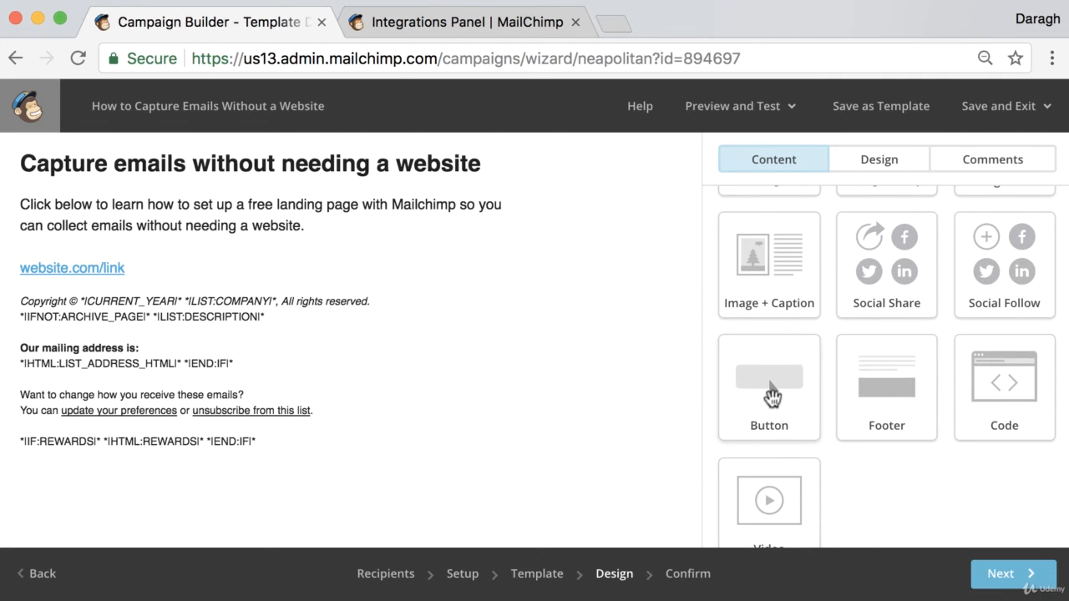
left_click_drag(746, 372, 325, 297)
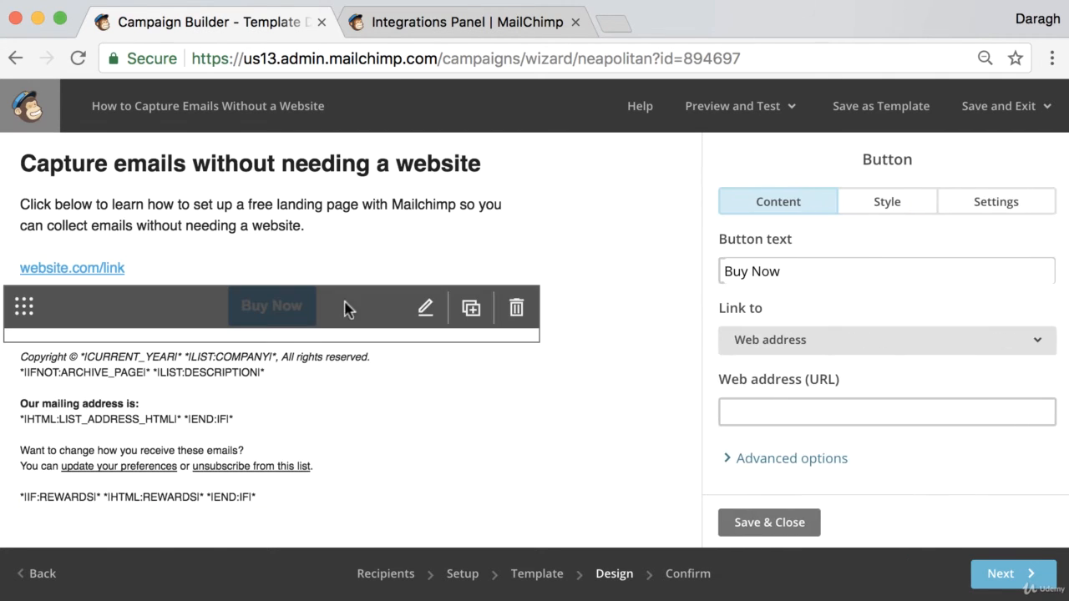
left_click_drag(778, 272, 703, 270)
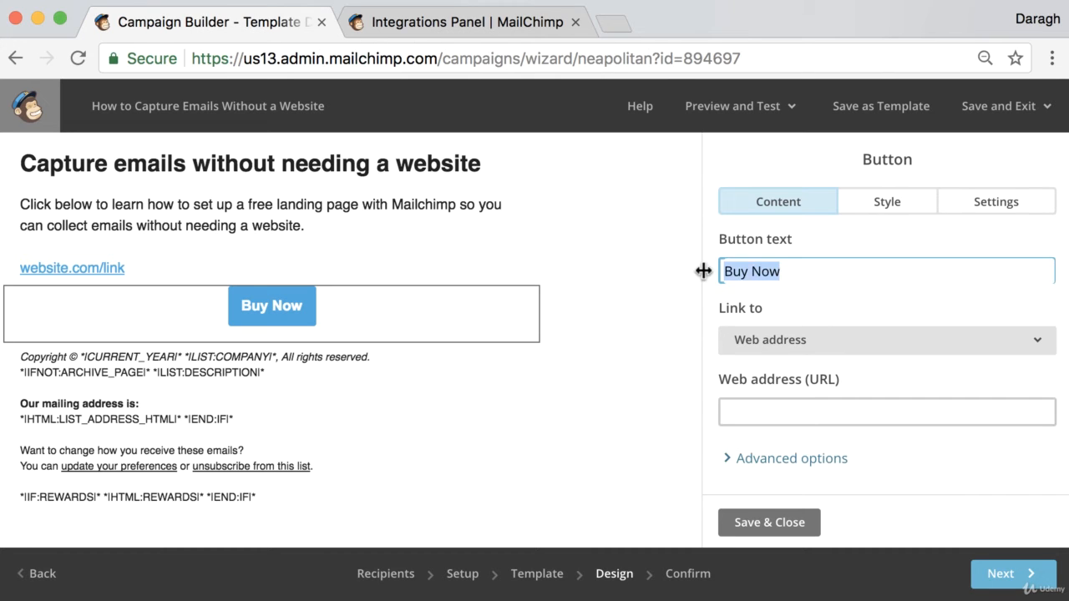
type("Learn ")
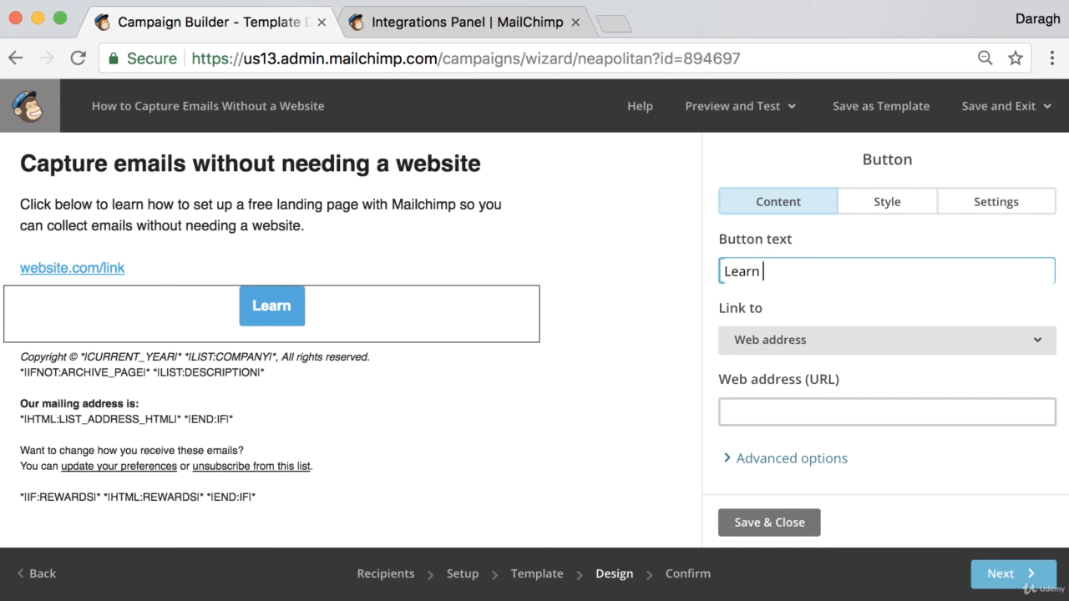
type("More")
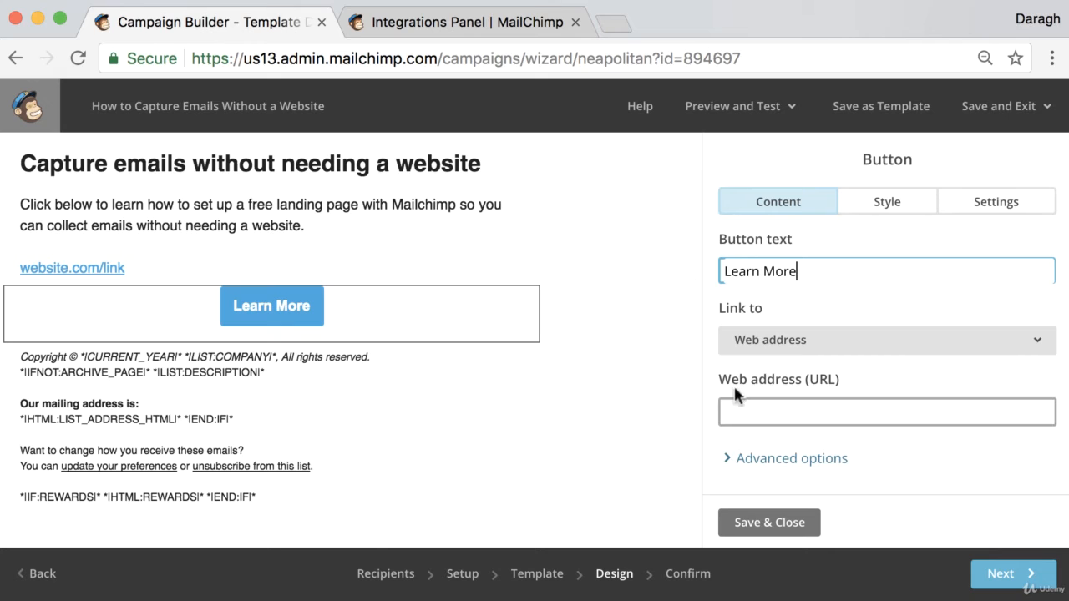
- Set the Learn More button's web address to website.com/link and save the button block
left_click(913, 409)
type("website")
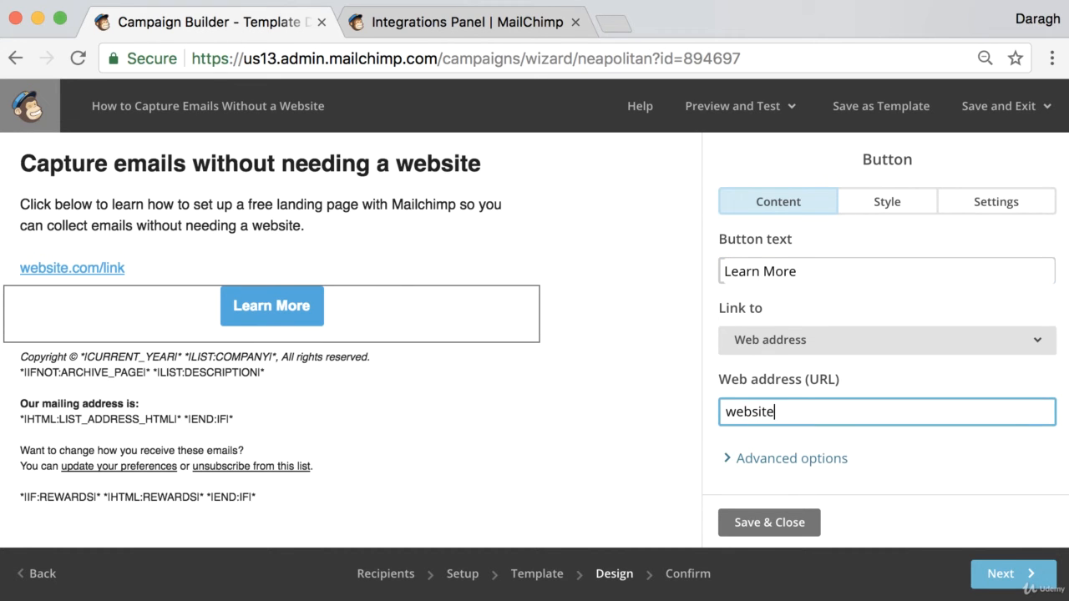
type(".co")
key("BackSpace")
type("in")
type("om")
type("/lile")
key("BackSpace")
key("BackSpace")
type("nk")
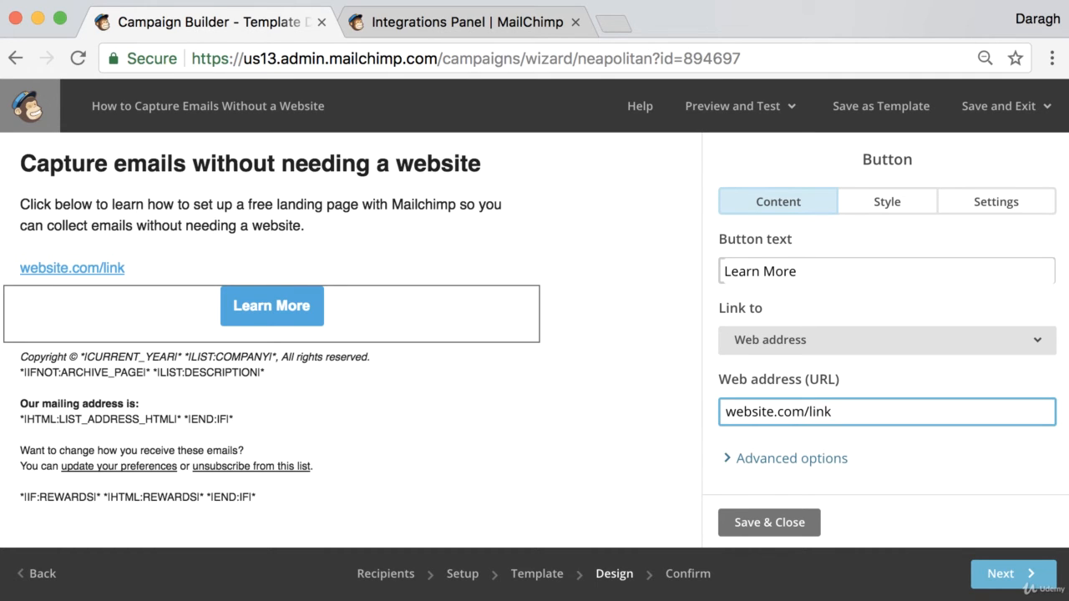
left_click(759, 525)
- Delete the "website.com/link" text link from the body text block above the button
left_click(303, 253)
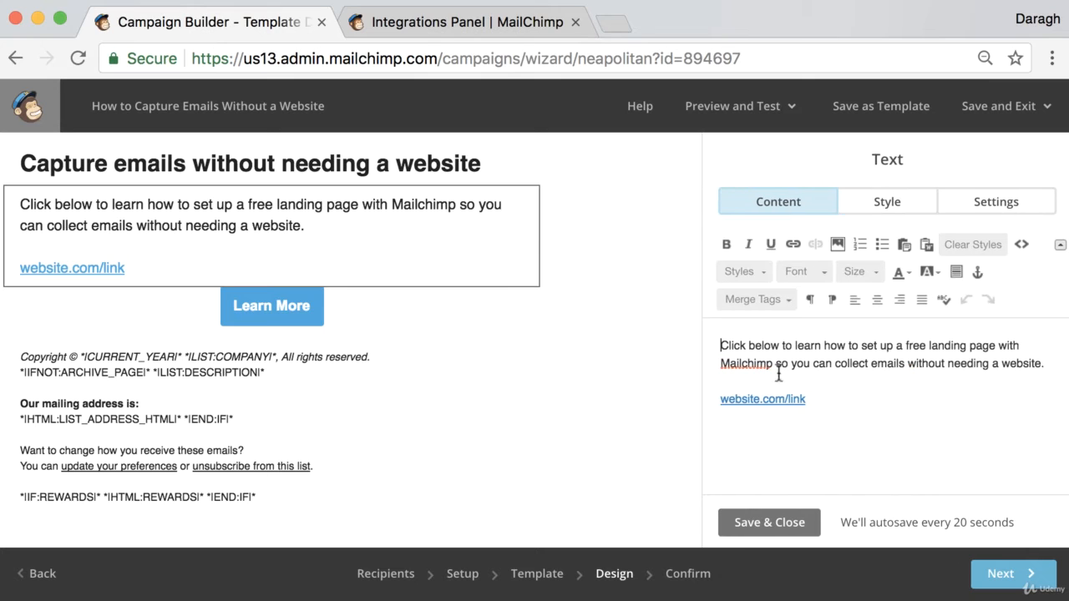
left_click_drag(815, 399, 704, 397)
key("BackSpace")
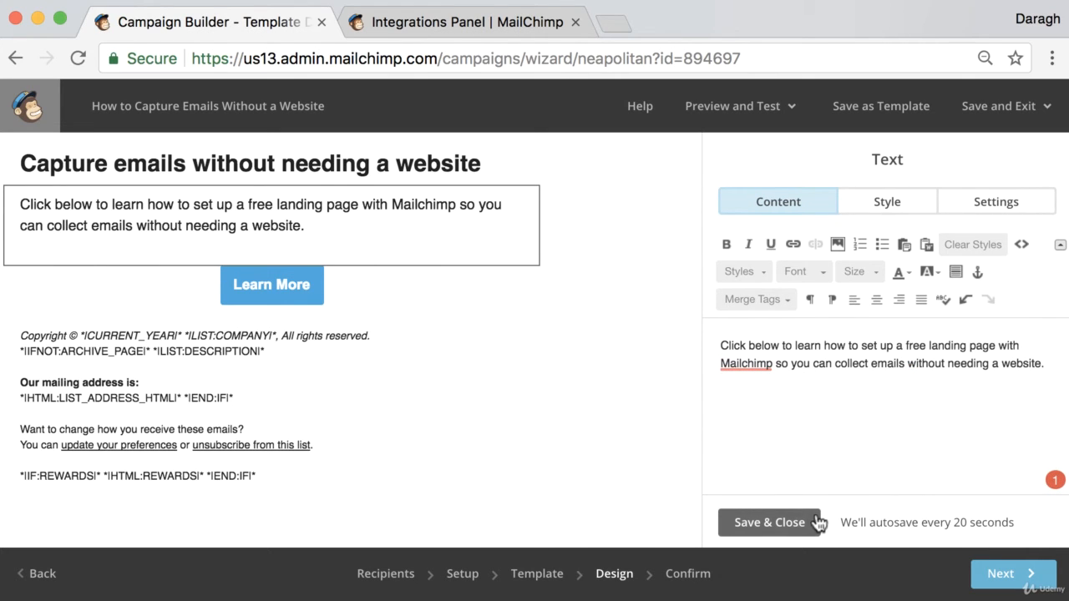
- Save the body text block and advance the campaign to the Confirm stage to review its pre-send checklist
left_click(769, 523)
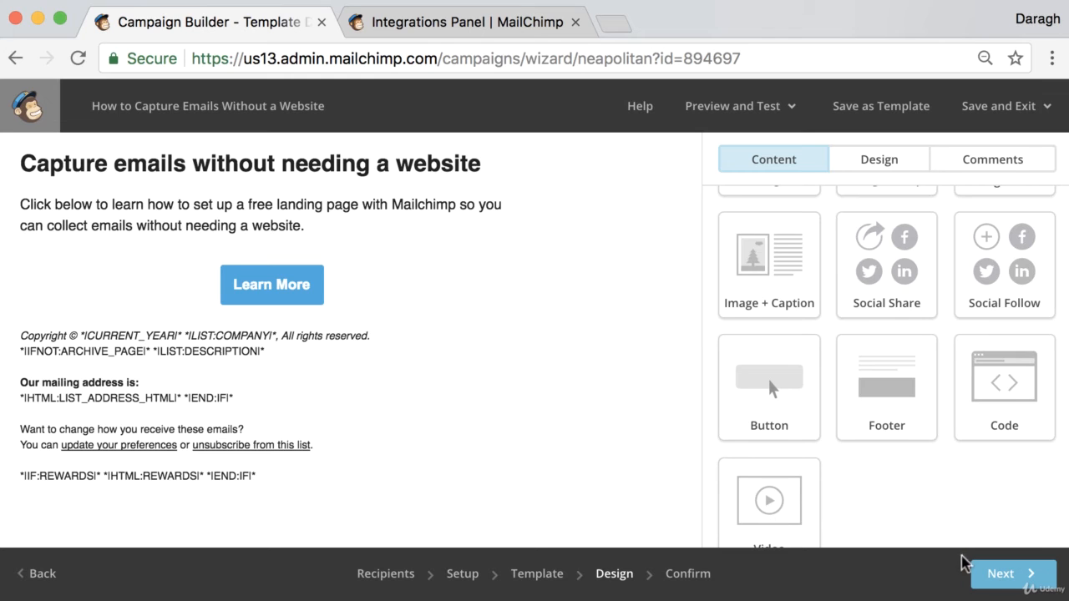
left_click(990, 580)
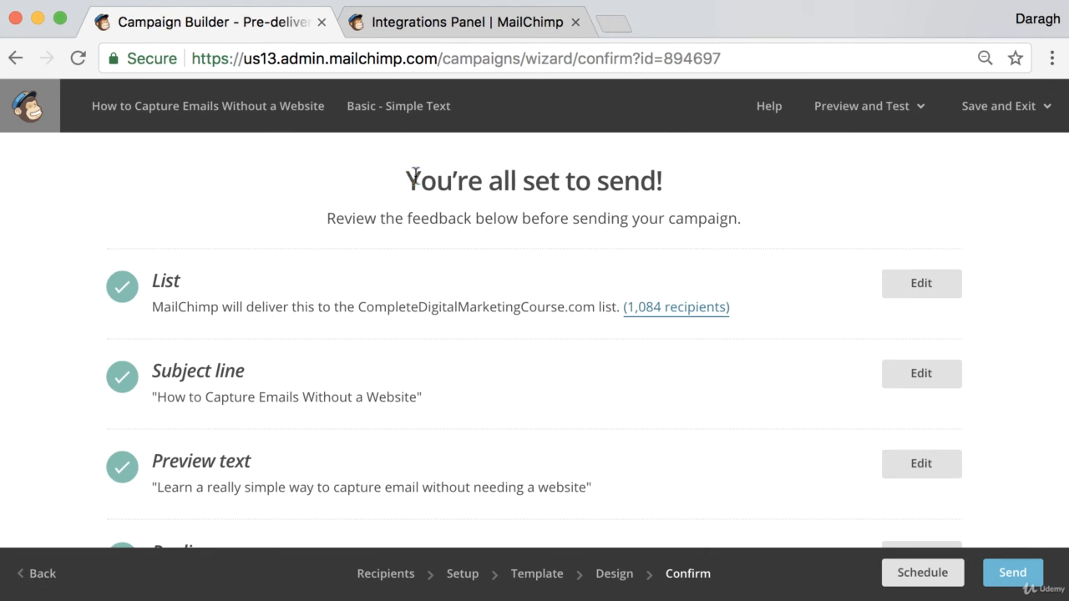
left_click_drag(410, 176, 716, 184)
scroll(365, 318, "down", 4)
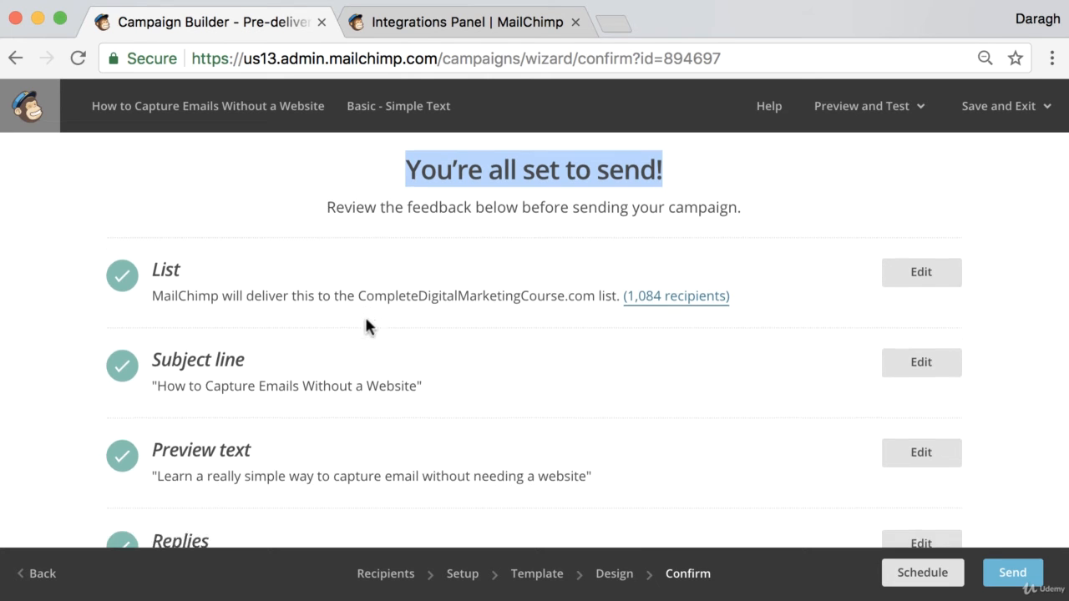
scroll(365, 319, "up", 4)
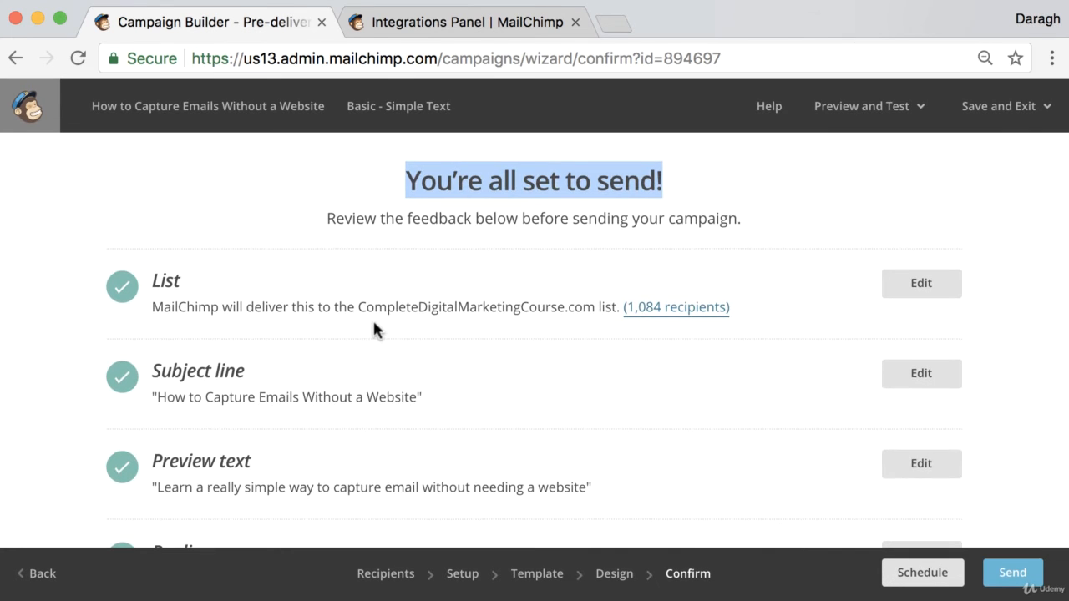
- Close the Integrations Panel page and send a test email of the campaign to the prefilled email address
left_click(574, 22)
left_click(841, 186)
scroll(842, 191, "down", 1)
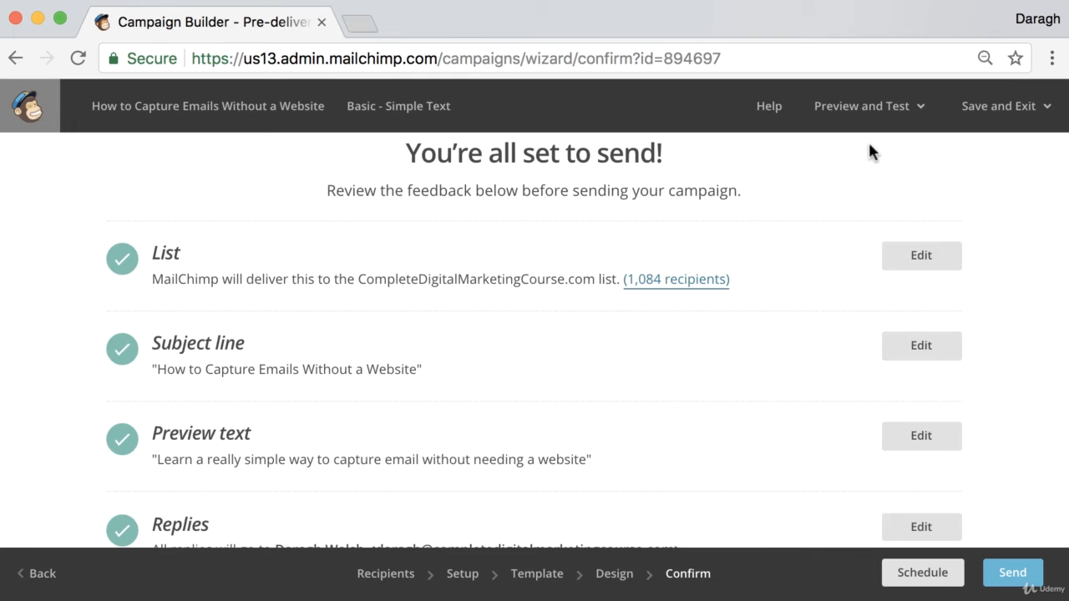
left_click(903, 114)
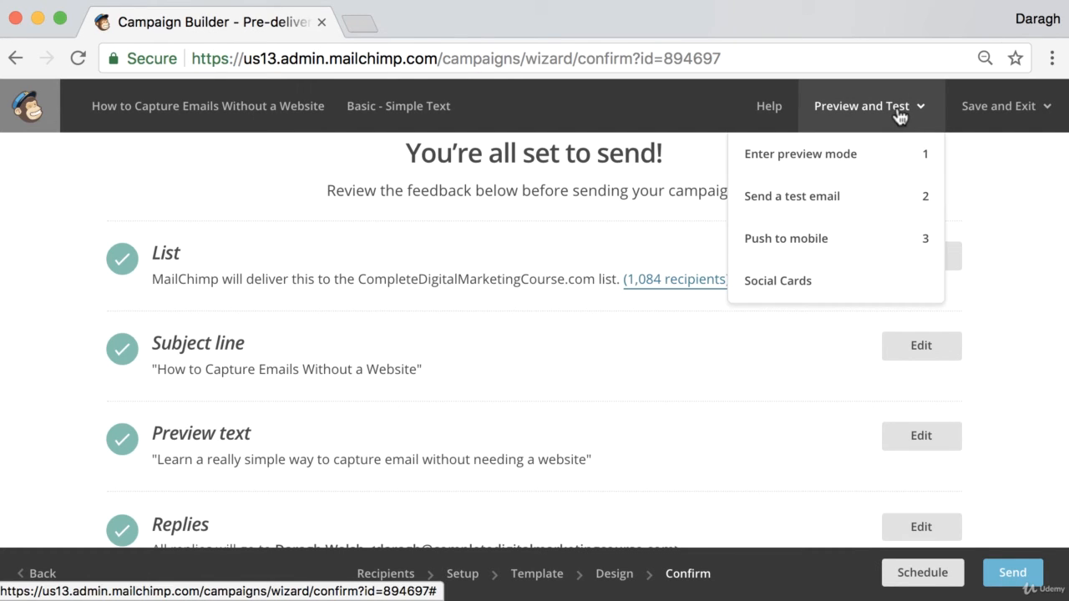
left_click(843, 204)
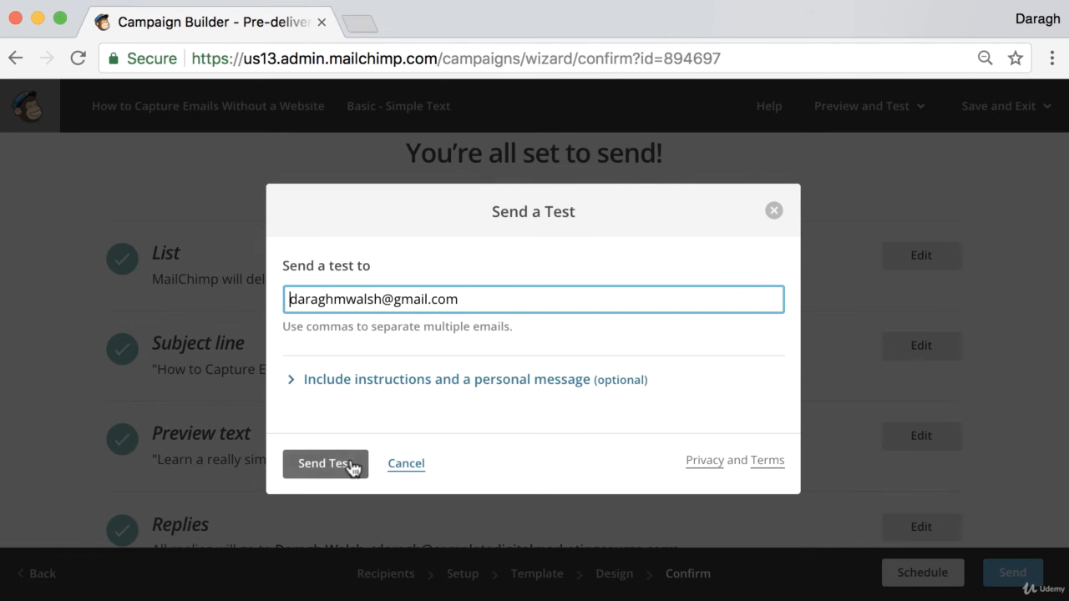
left_click(321, 466)
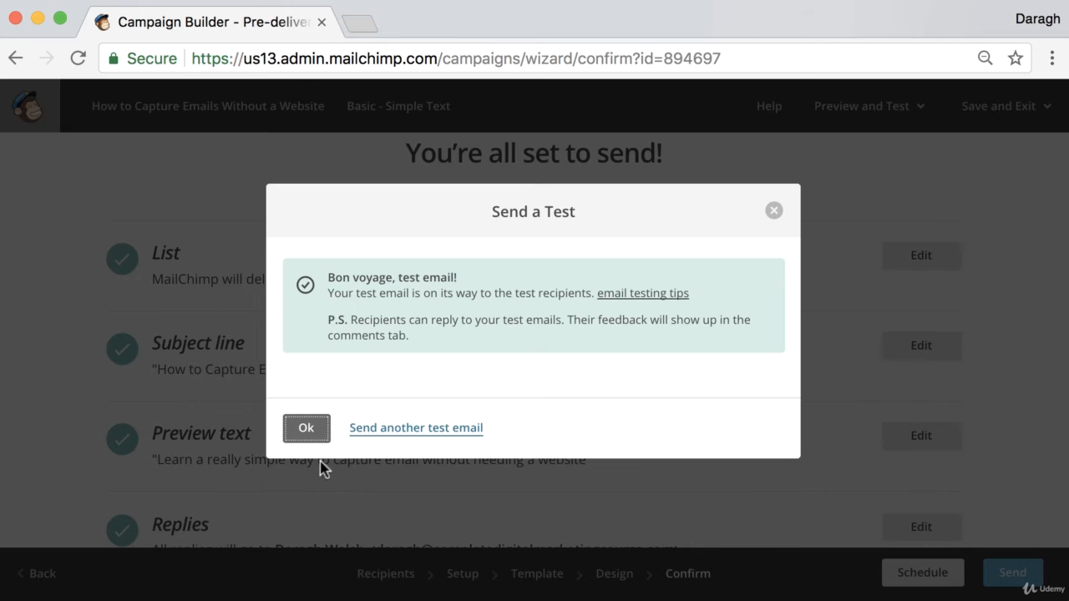
left_click(306, 429)
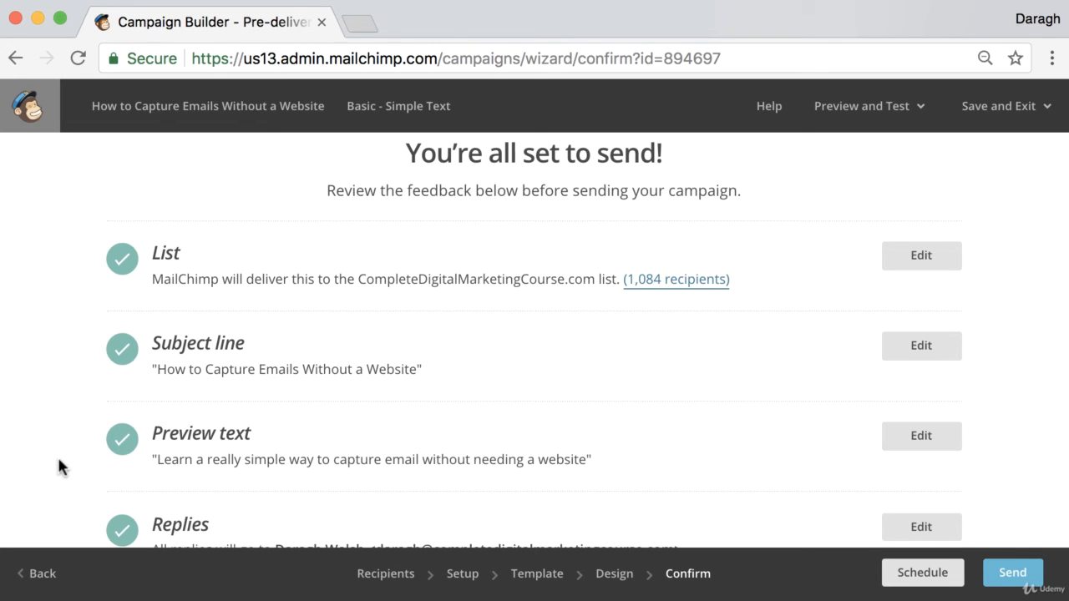
- Open gmail.com in a new browser tab, refresh the SaneLater label and open the campaign's test email
left_click(359, 24)
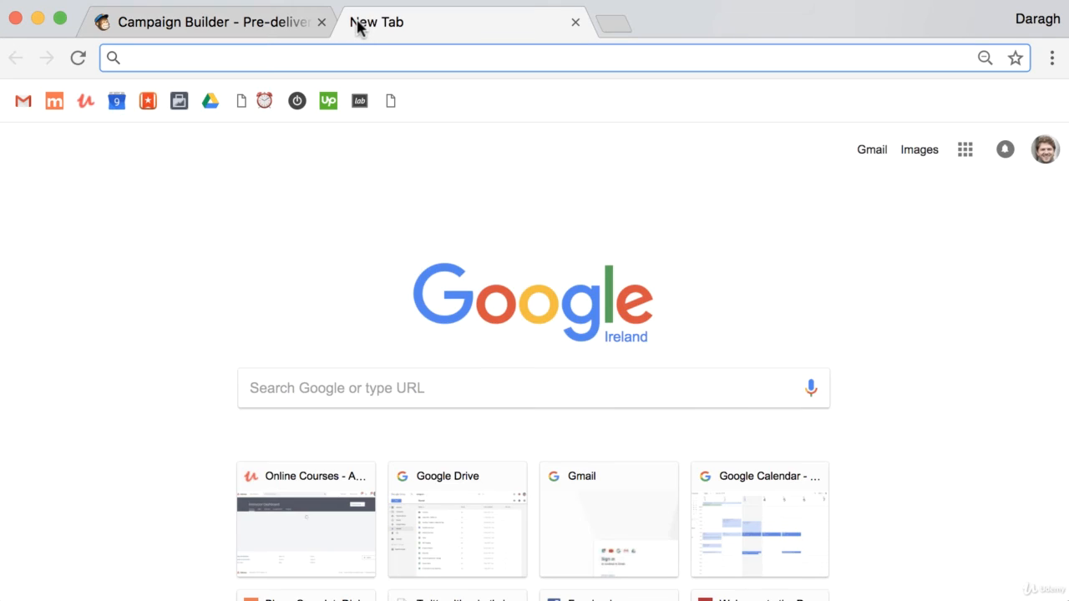
type("gmail.com")
key("Return")
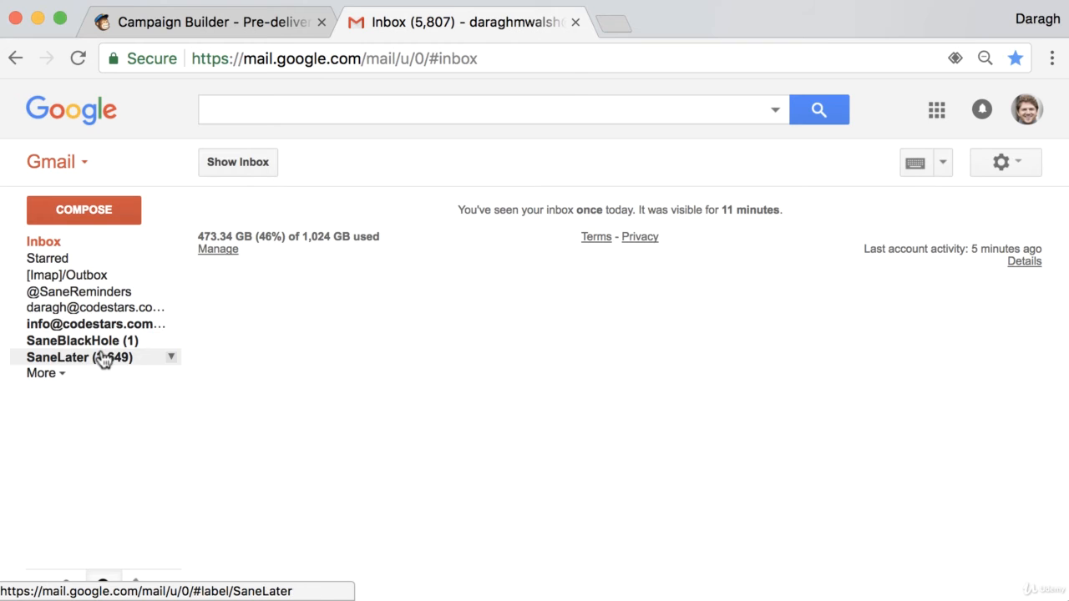
left_click(105, 358)
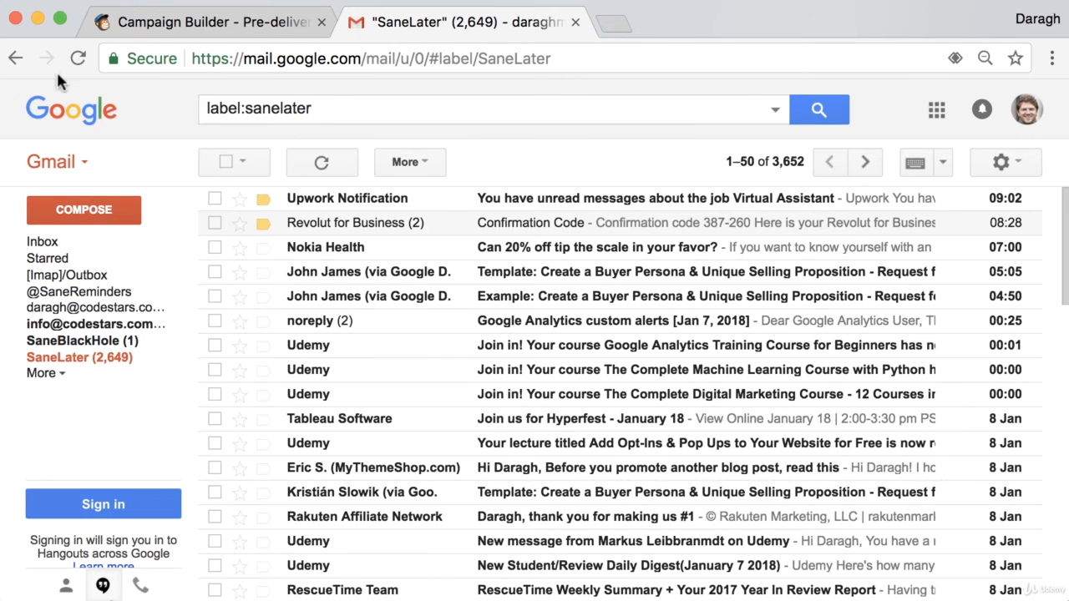
left_click(78, 57)
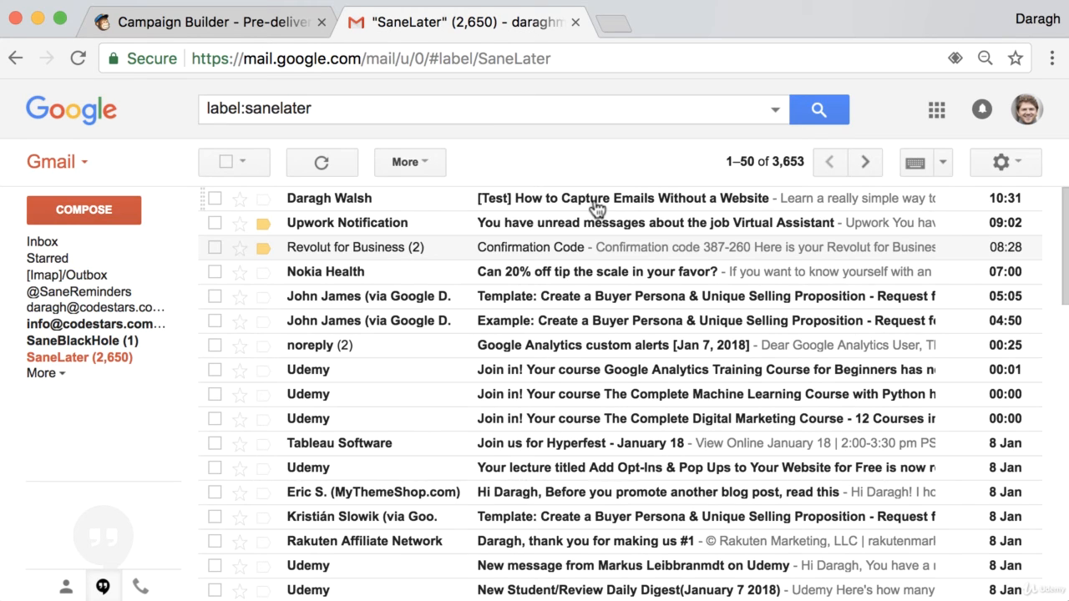
left_click(597, 208)
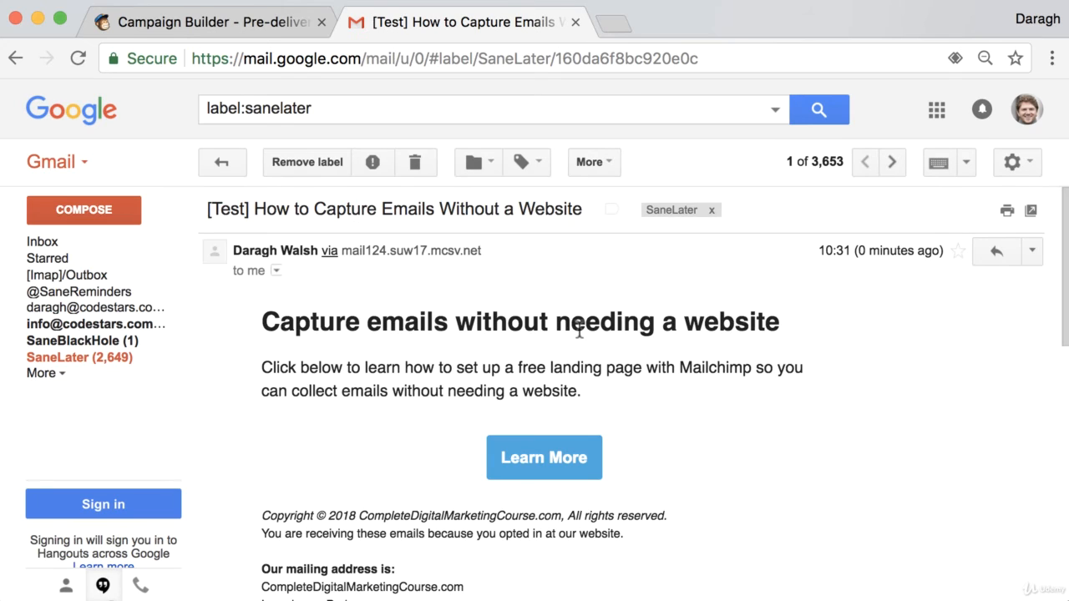
- Examine the test email's content, test the link of its Learn More button and return to the email
scroll(581, 330, "down", 3)
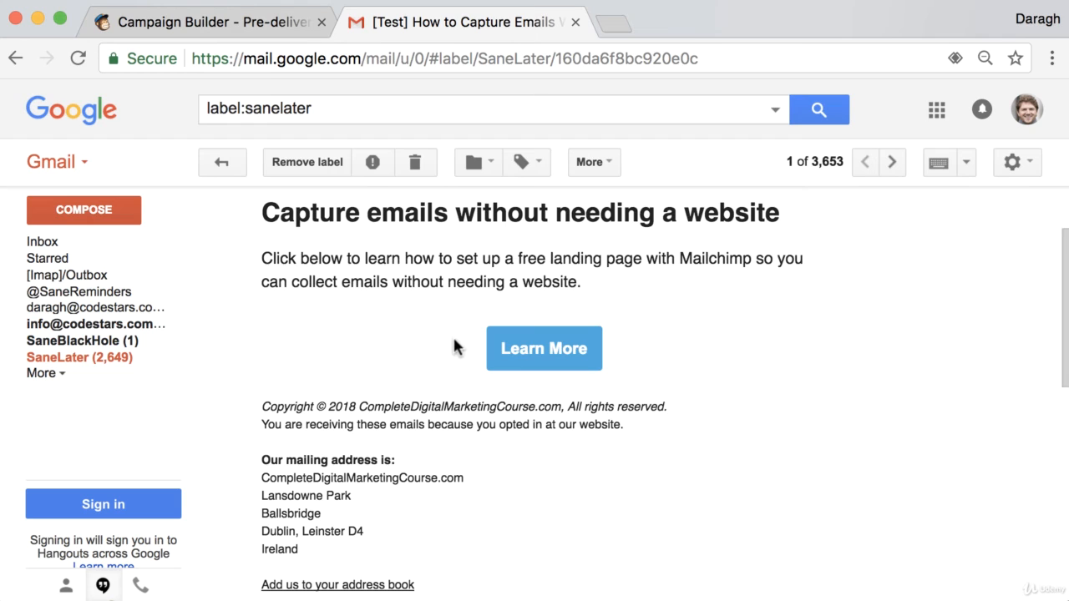
left_click(552, 358)
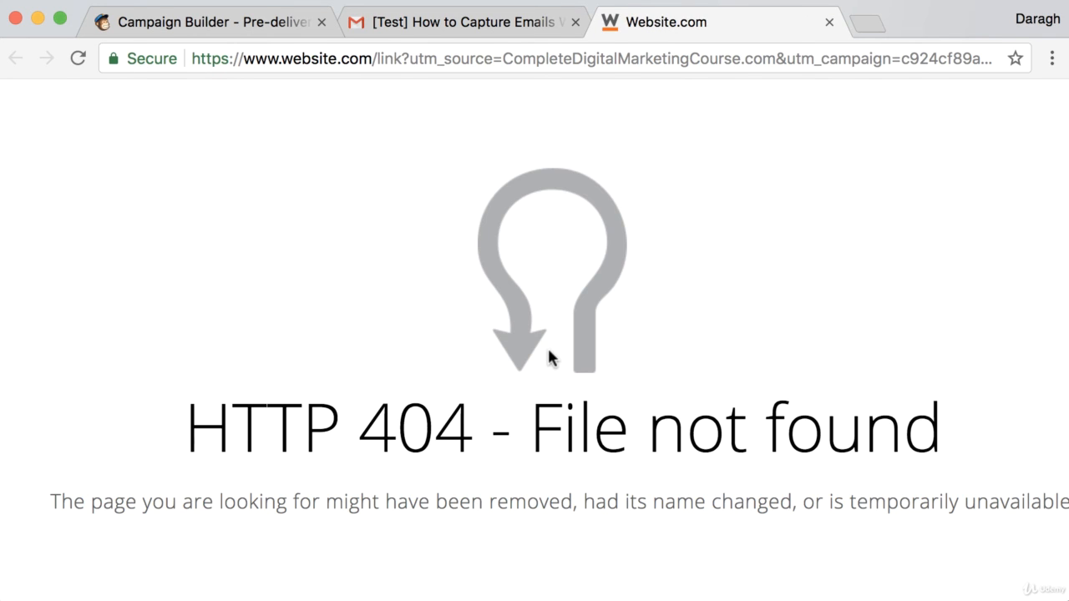
left_click(502, 27)
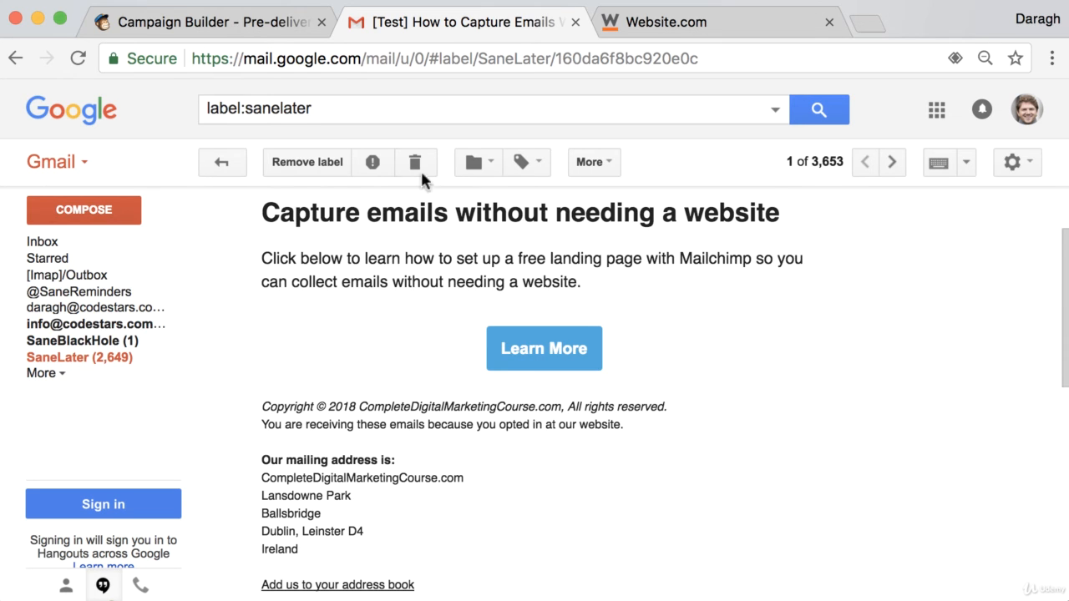
- Switch back to the MailChimp campaign, view the launch confirmation for sending it and dismiss it without sending
left_click(249, 22)
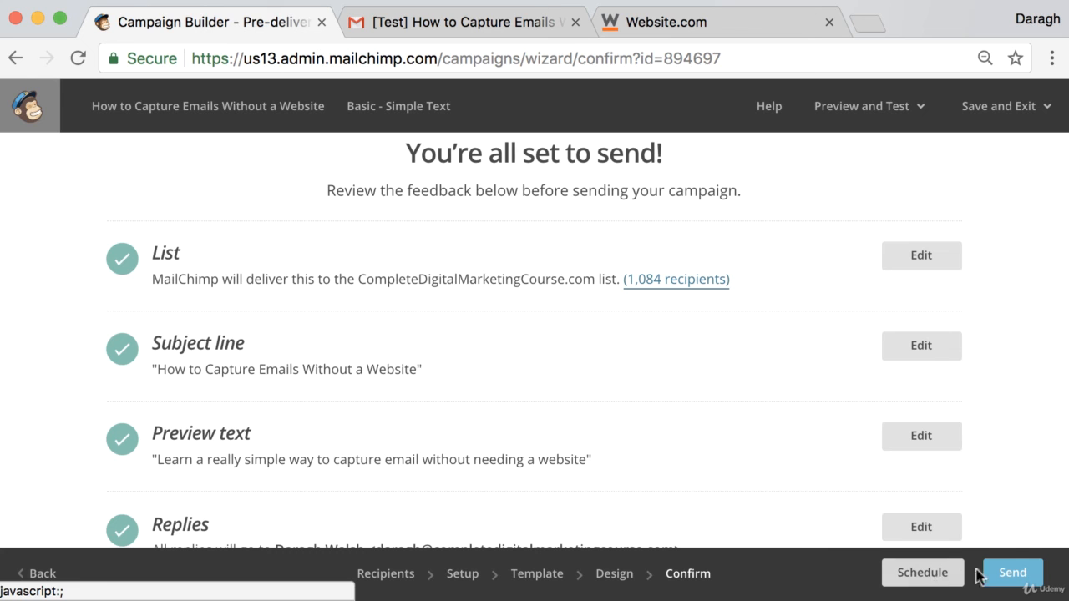
left_click(1012, 576)
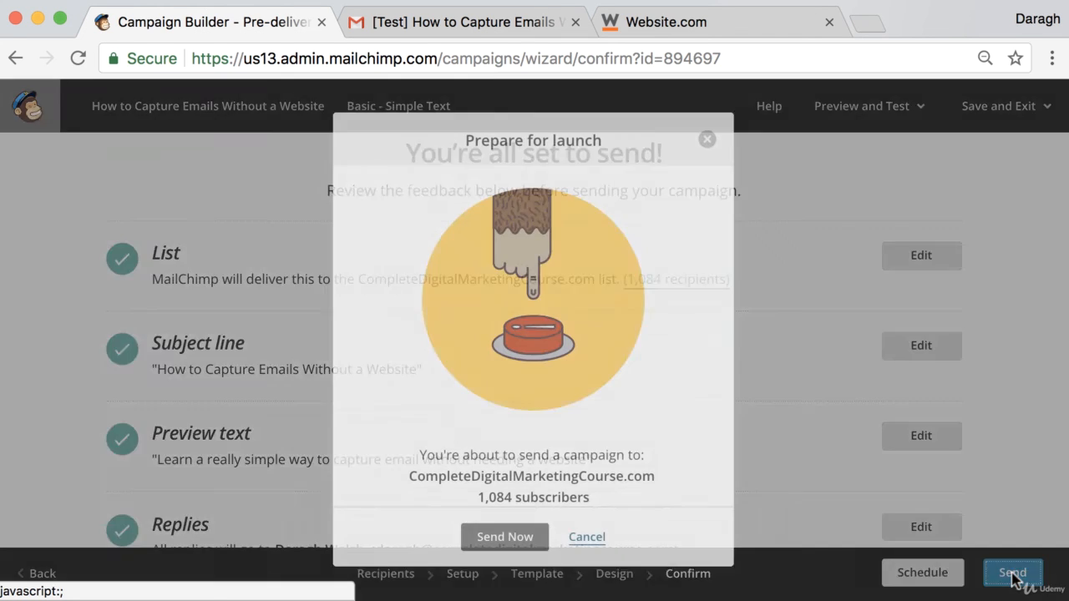
left_click(708, 141)
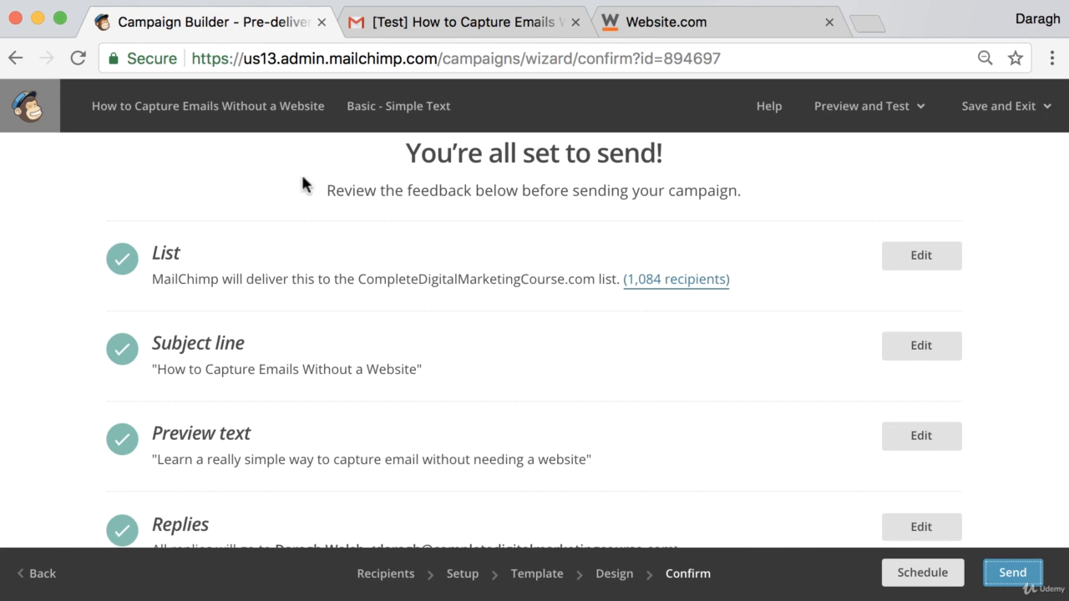
left_click(900, 112)
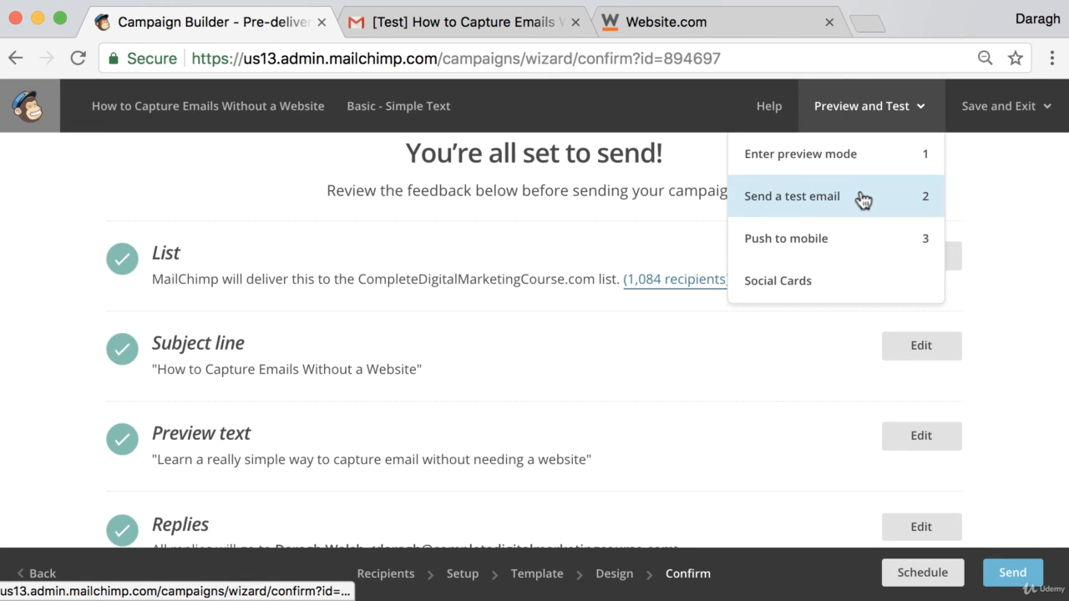
left_click(1001, 182)
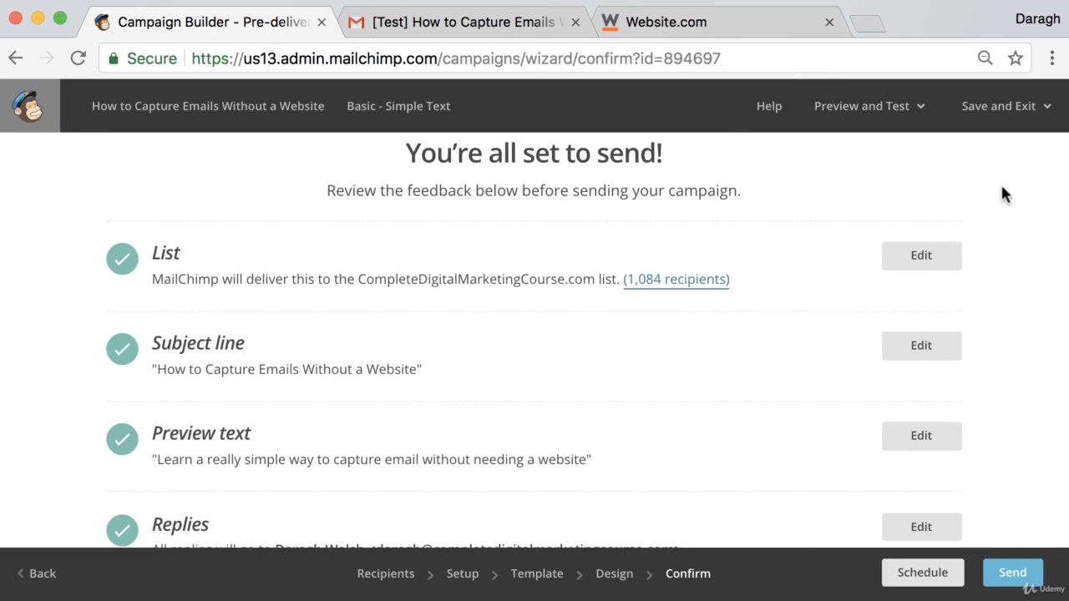